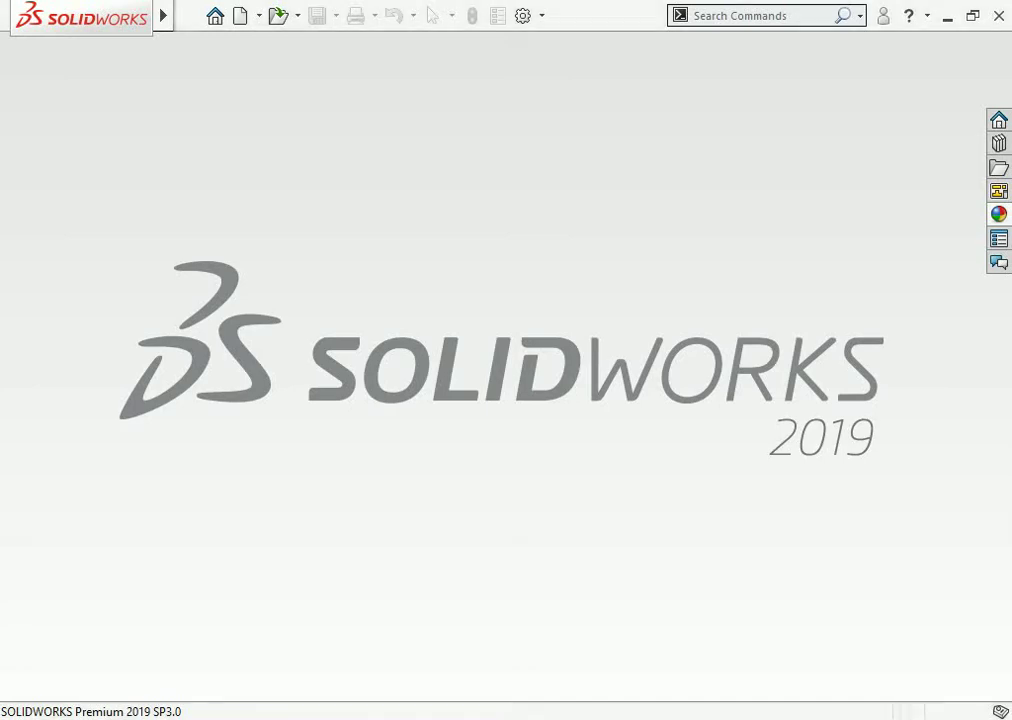
Create a new part and begin Sketch1 on its Top Plane.
key(ctrl+n)
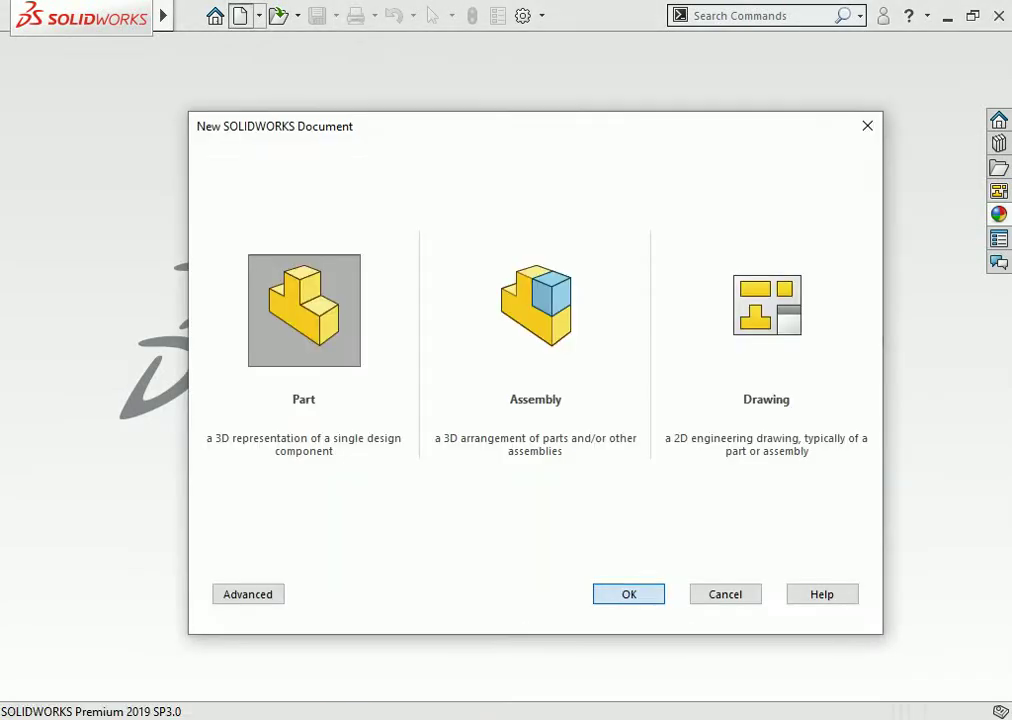
key(Return)
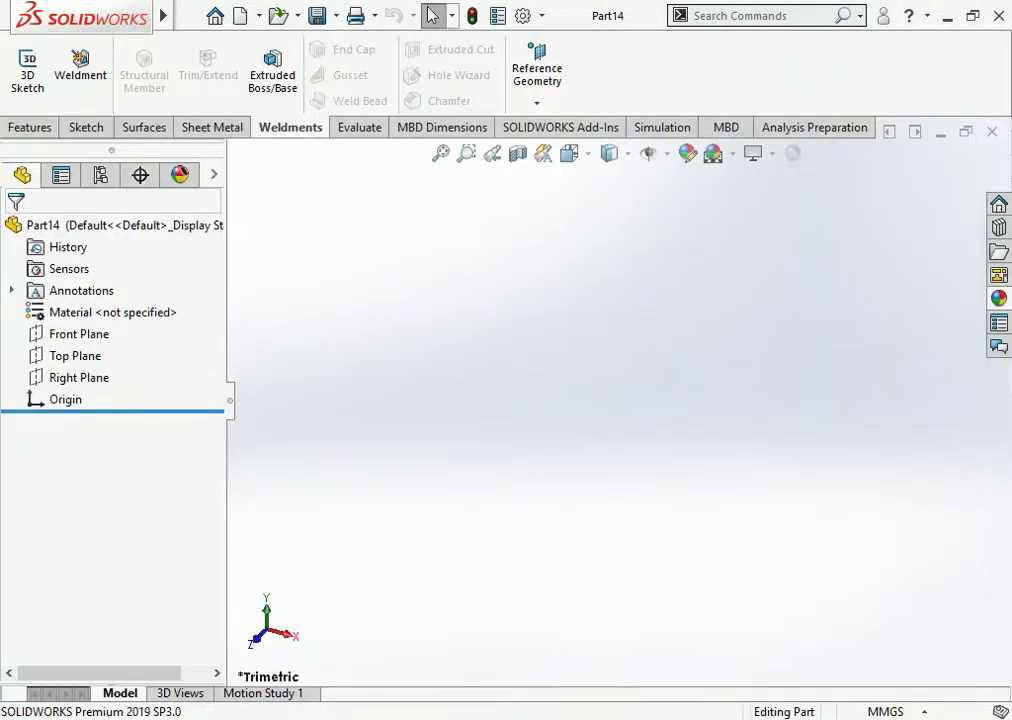
click(75, 355)
click(93, 328)
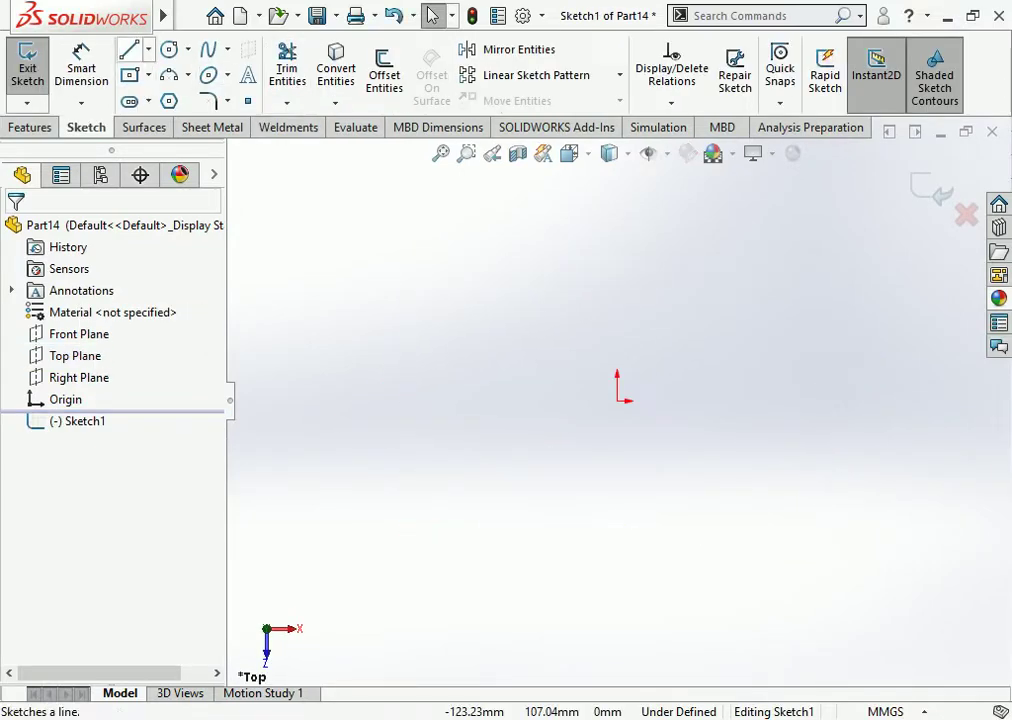
Draw a horizontal midpoint line centred on the origin.
click(128, 50)
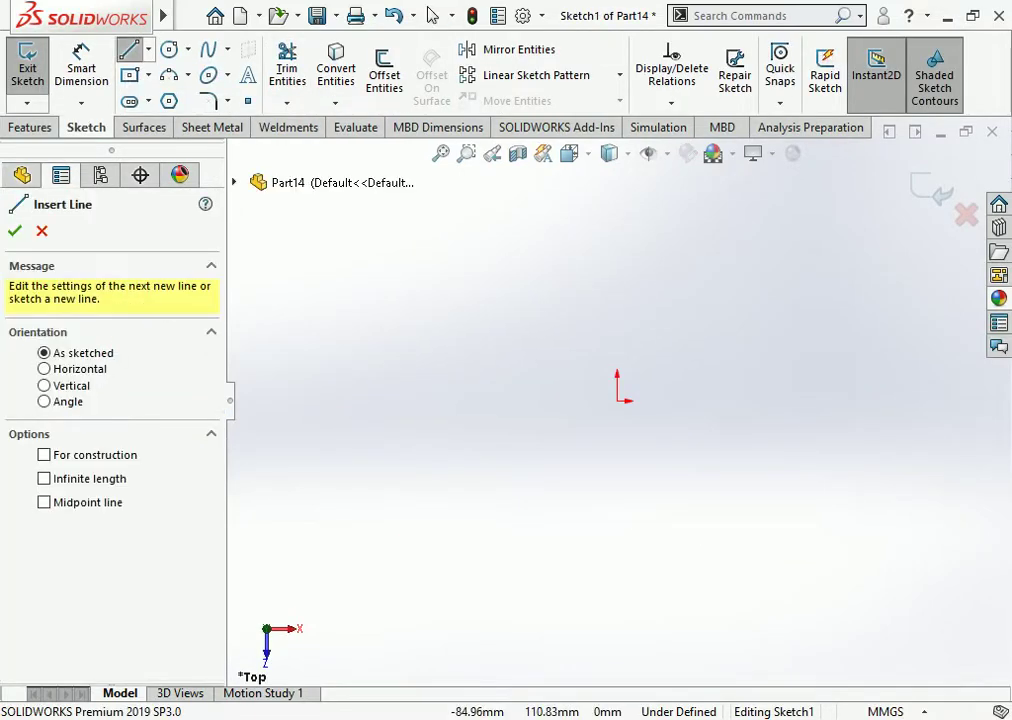
click(148, 49)
click(186, 122)
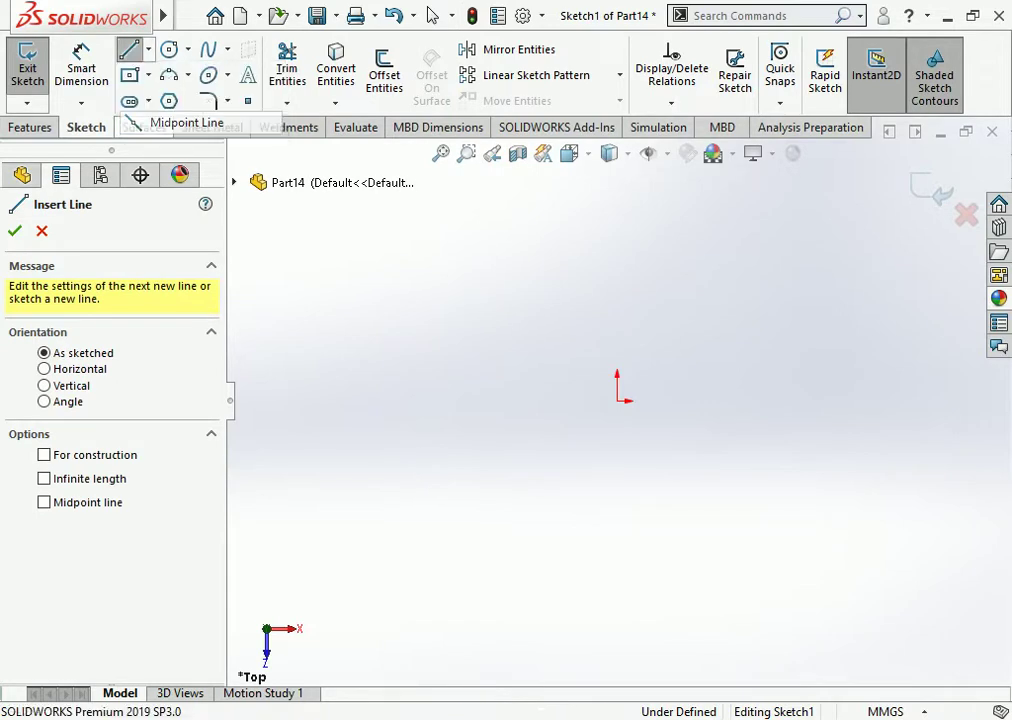
click(617, 400)
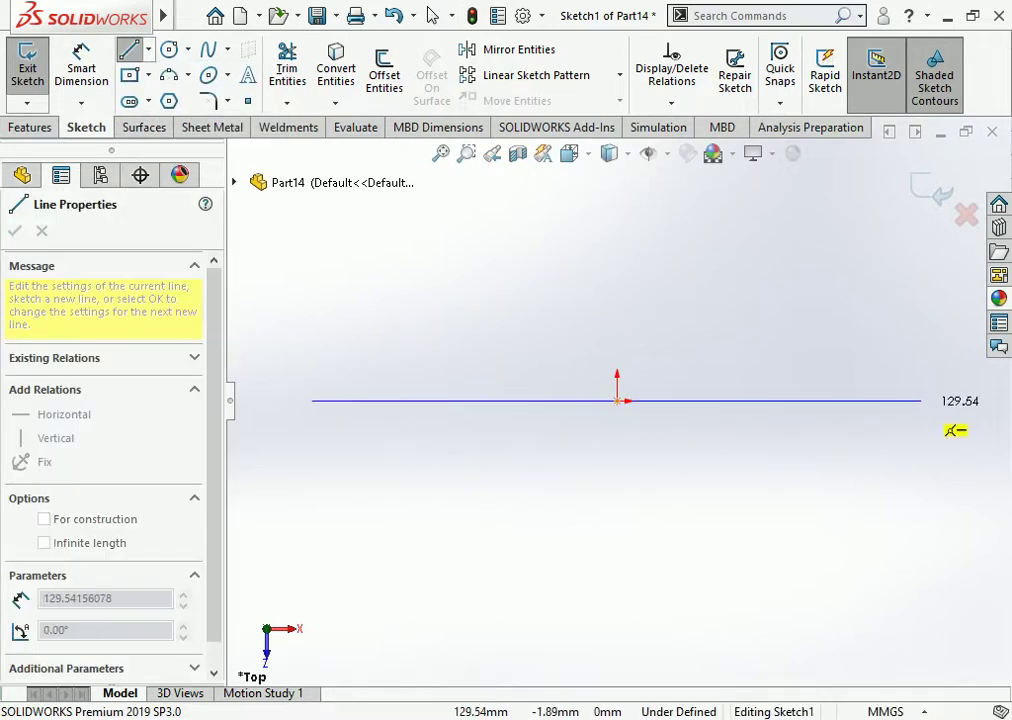
click(922, 400)
key(Escape)
key(Escape)
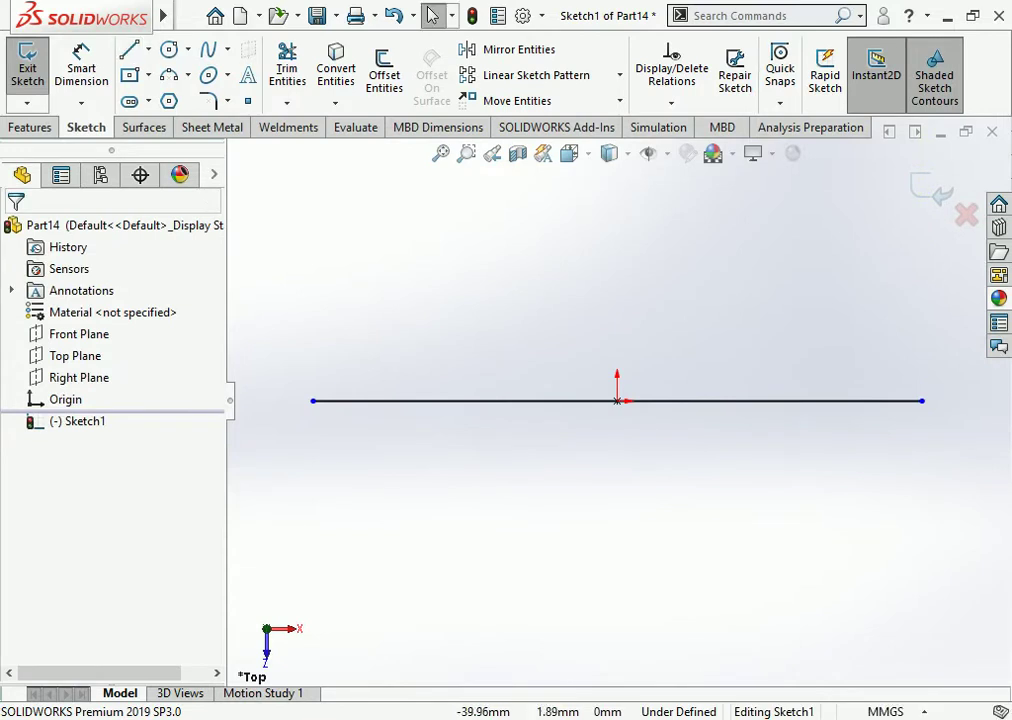
Make the line construction geometry and dimension its length to 800 mm.
click(523, 400)
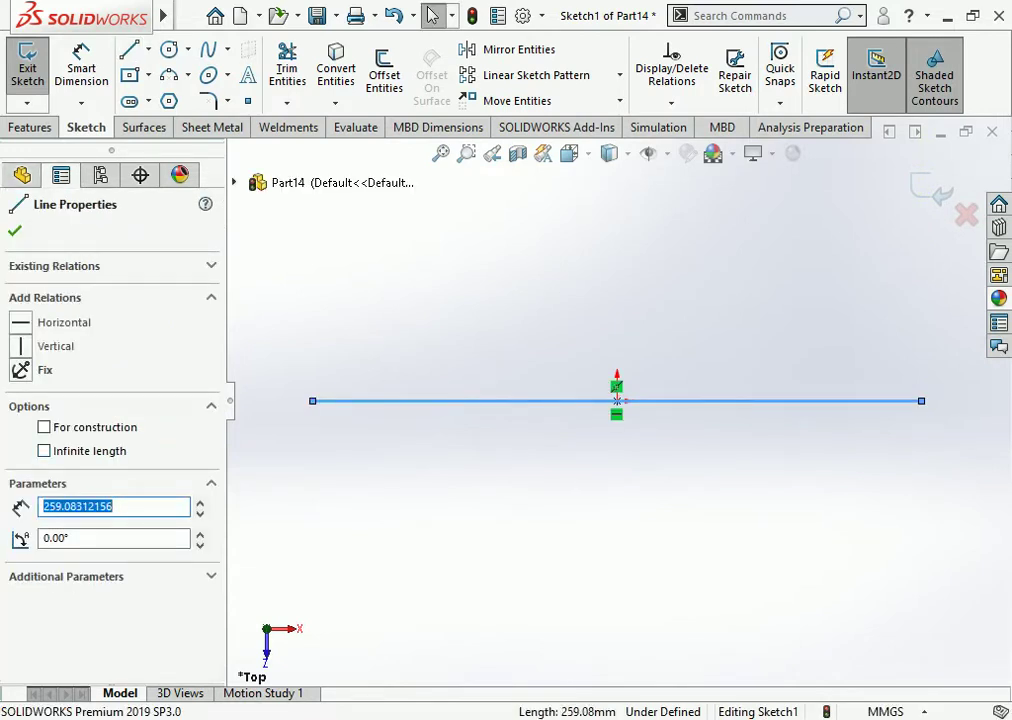
click(44, 427)
key(Escape)
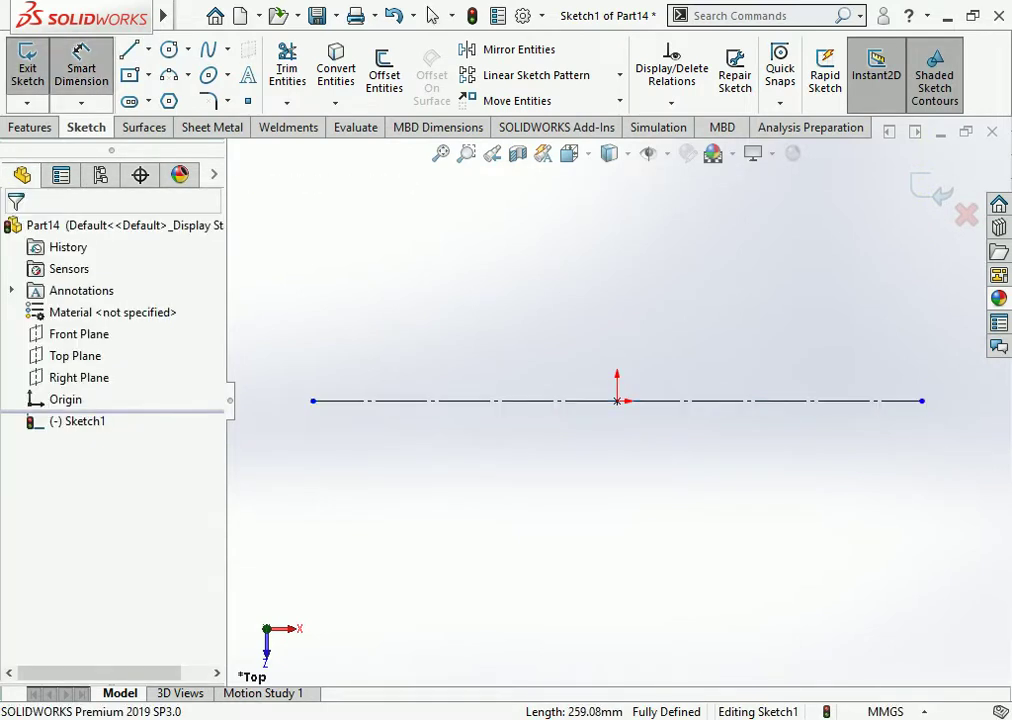
click(712, 400)
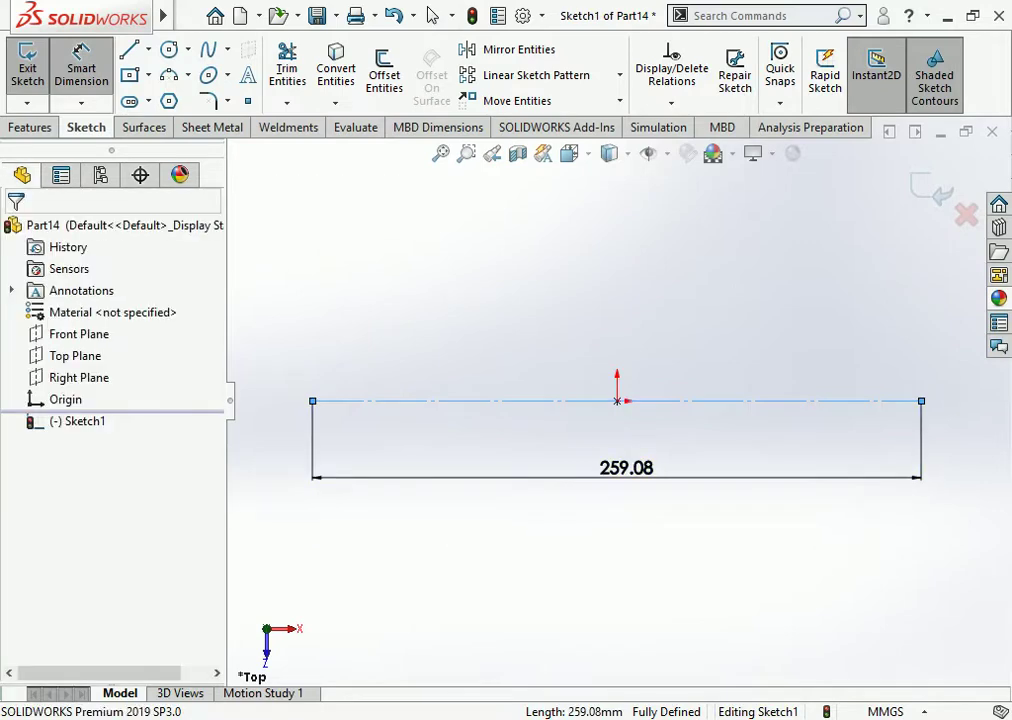
click(712, 477)
text(80)
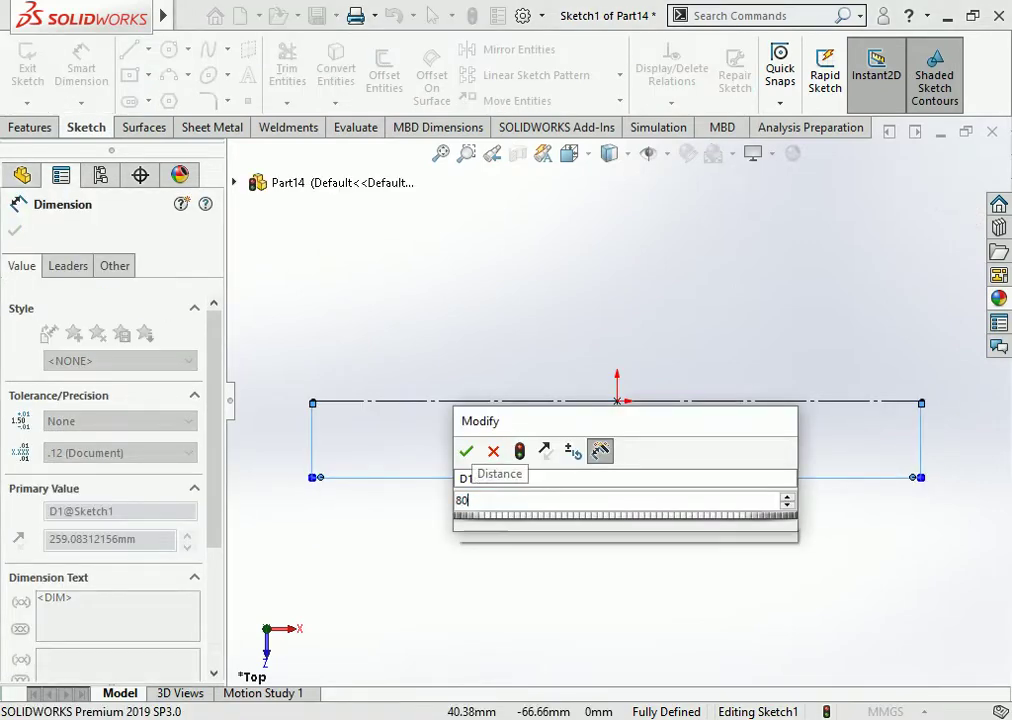
text(0)
key(Return)
scroll(600, 262, down, 3)
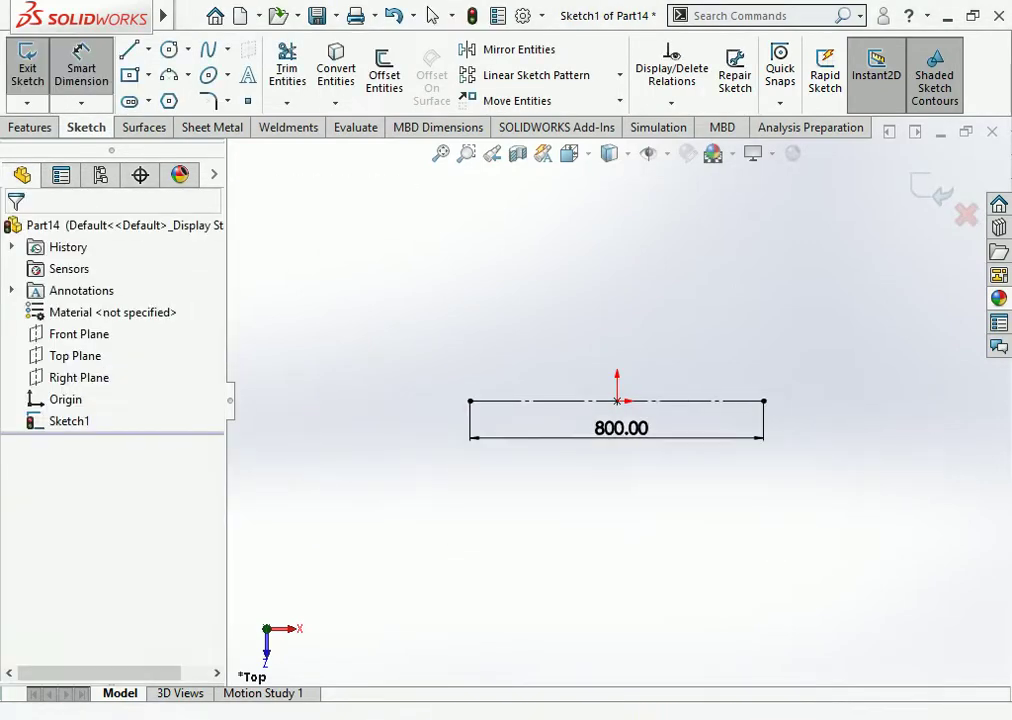
scroll(600, 262, down, 1)
scroll(595, 265, up, 2)
key(Escape)
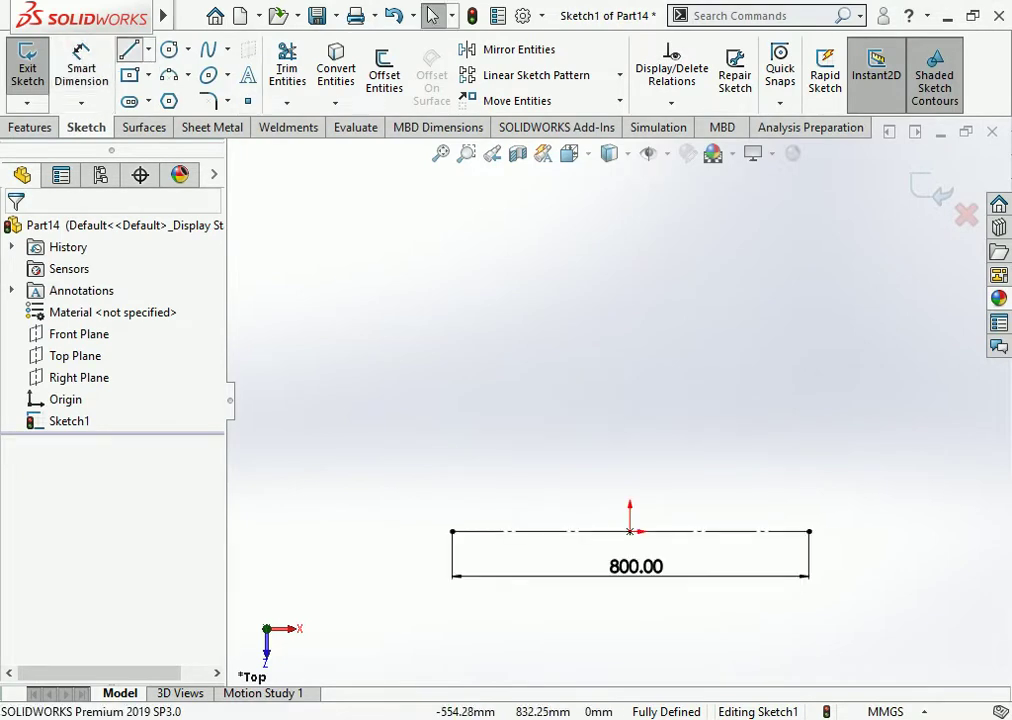
Draw the left vertical, sloped top and right vertical lines on the centerline.
click(452, 531)
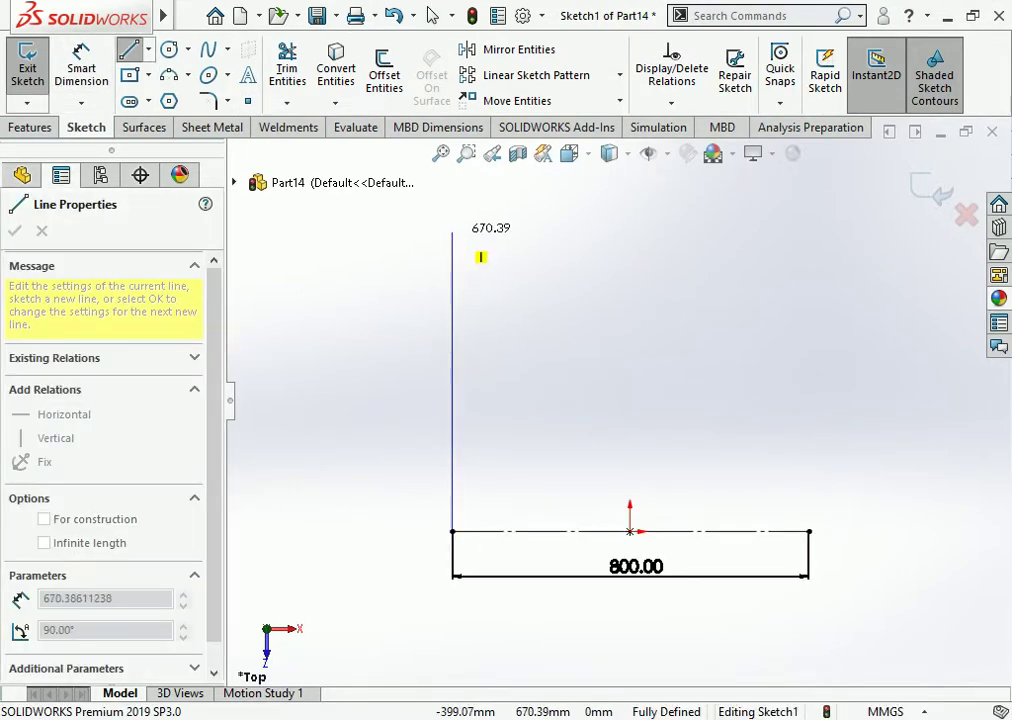
click(452, 232)
click(809, 315)
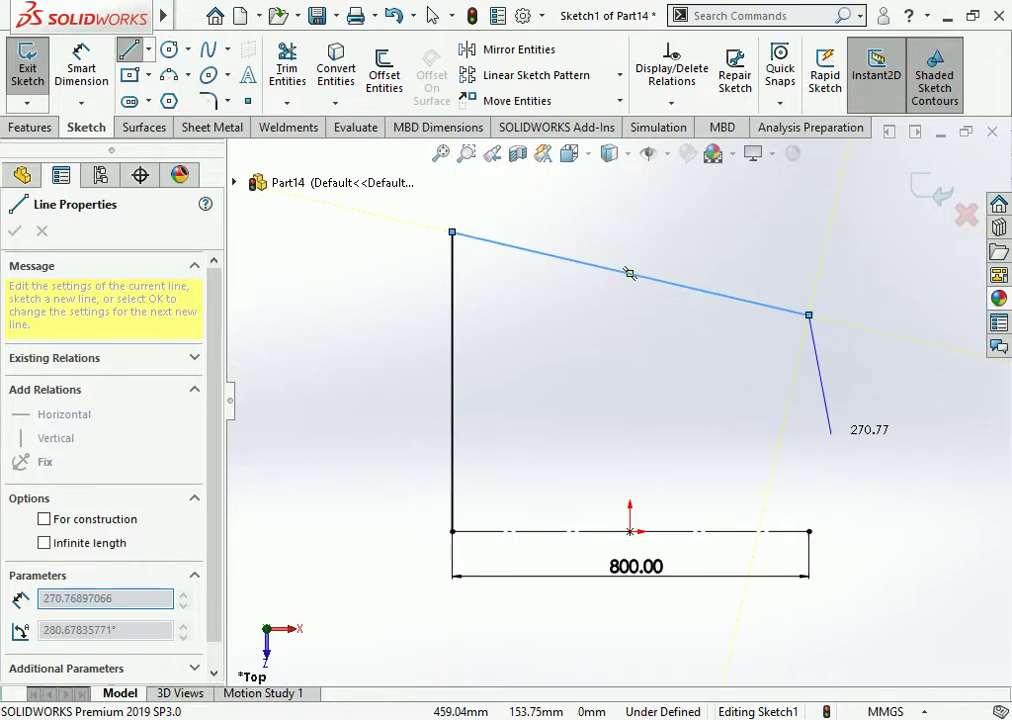
click(809, 531)
key(Escape)
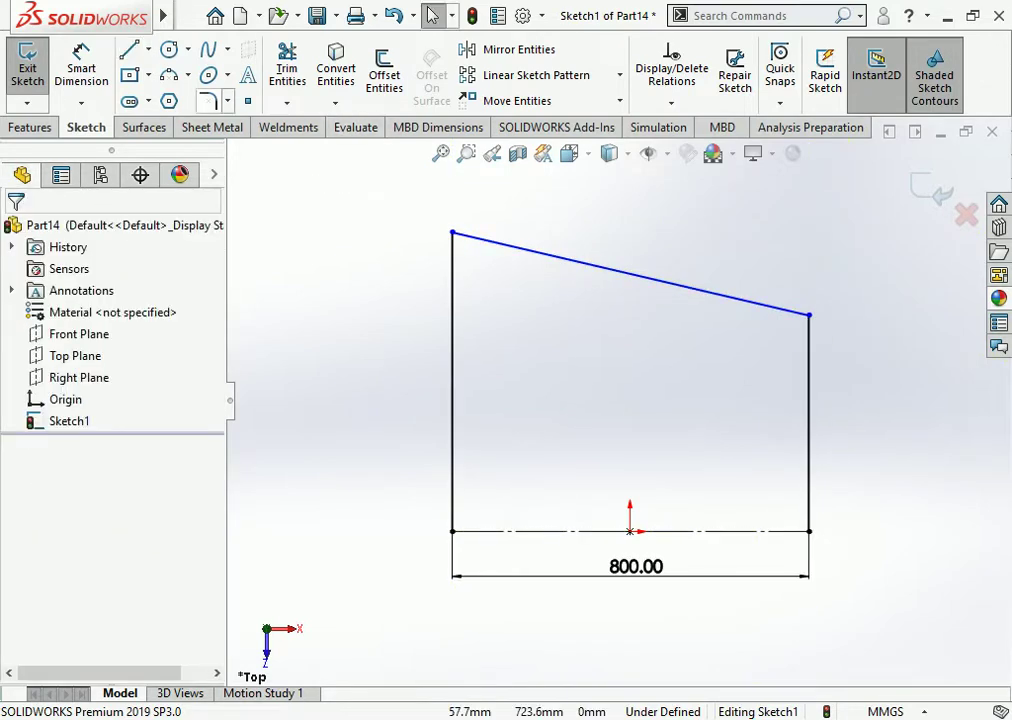
Dimension the left post height to 800 mm.
click(81, 65)
click(452, 380)
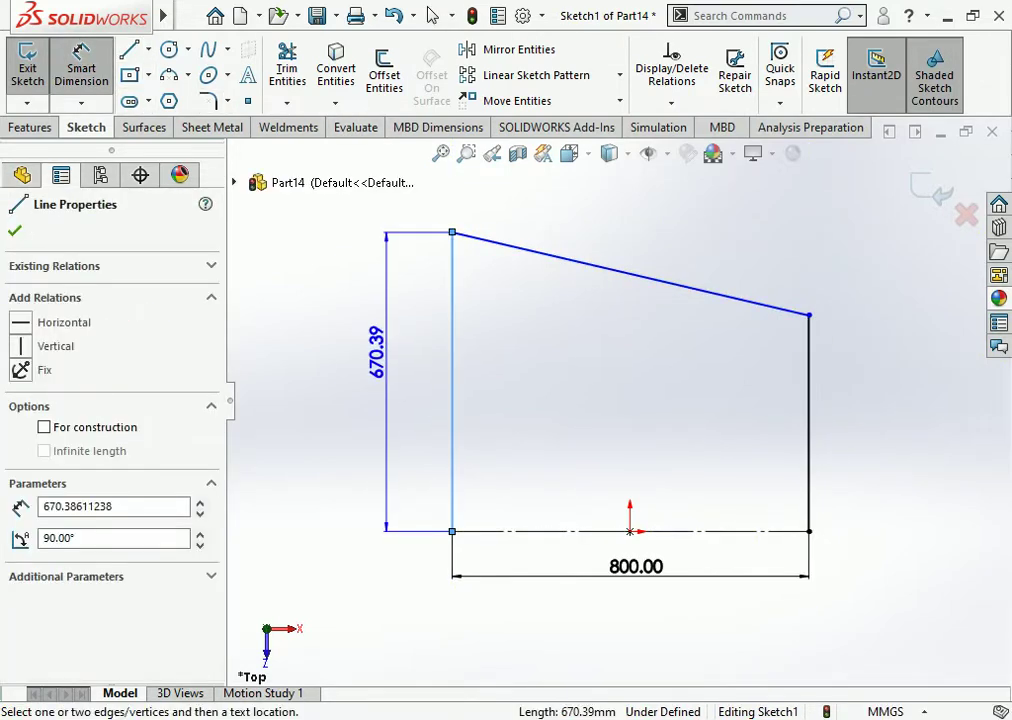
click(376, 350)
text(800)
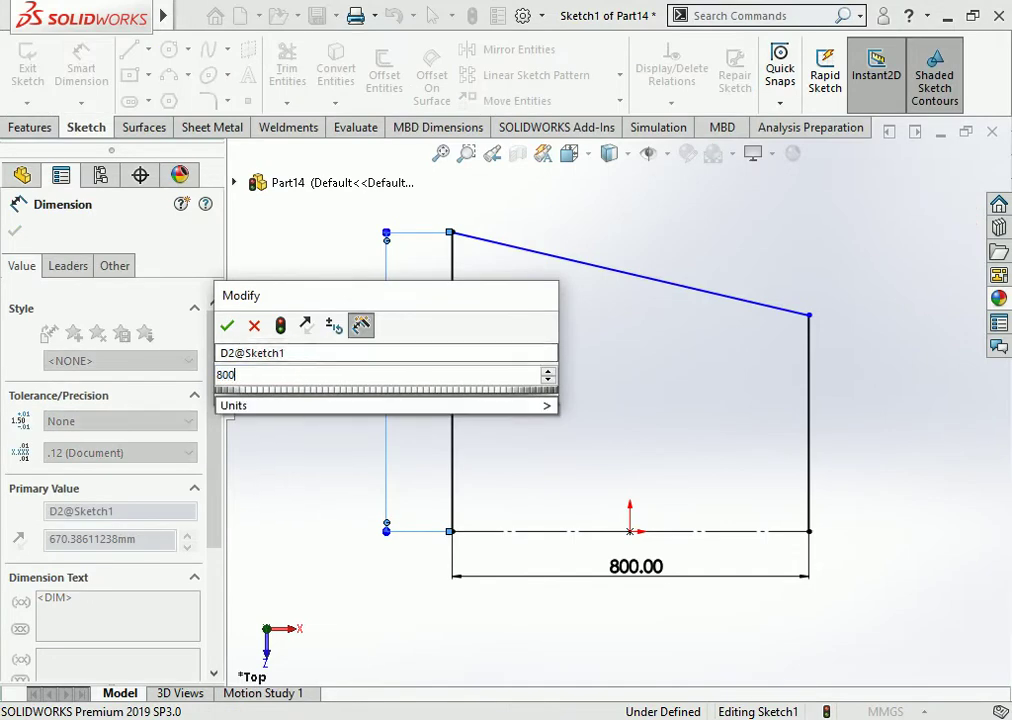
key(Return)
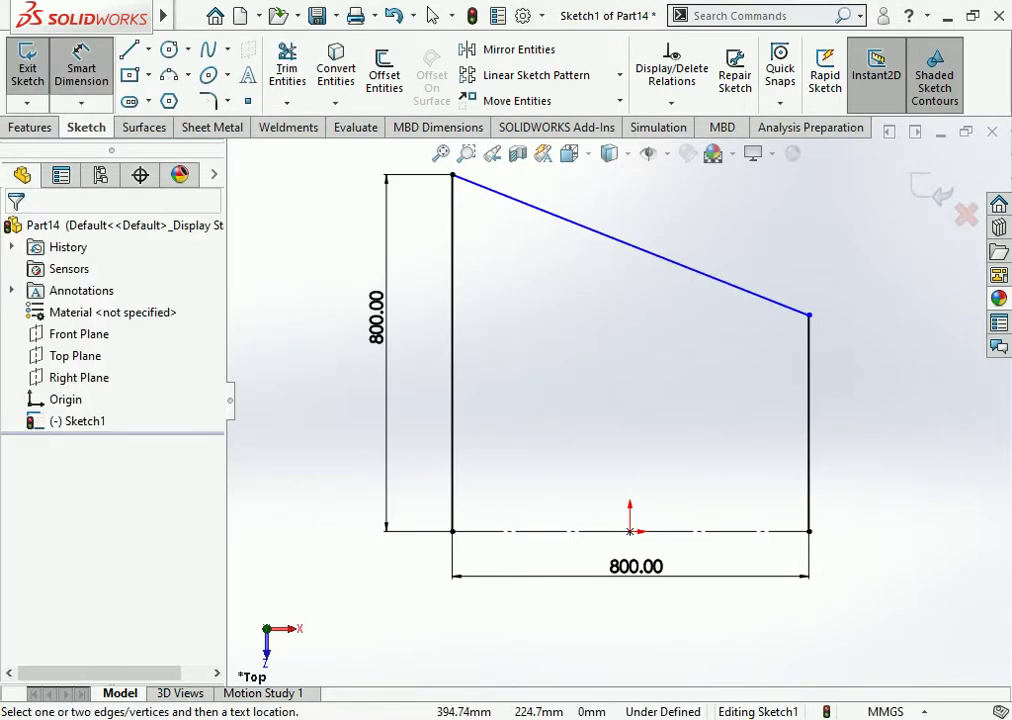
Dimension the right post height to 450 mm, correcting the mistyped value.
click(809, 420)
click(858, 420)
text(5)
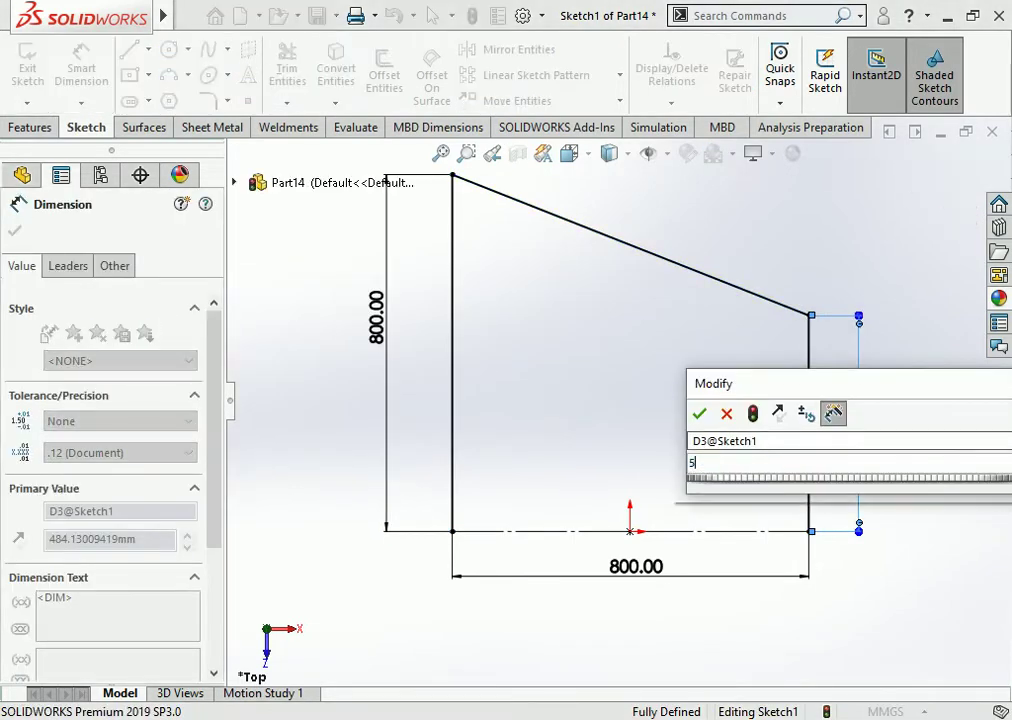
text(0)
key(Return)
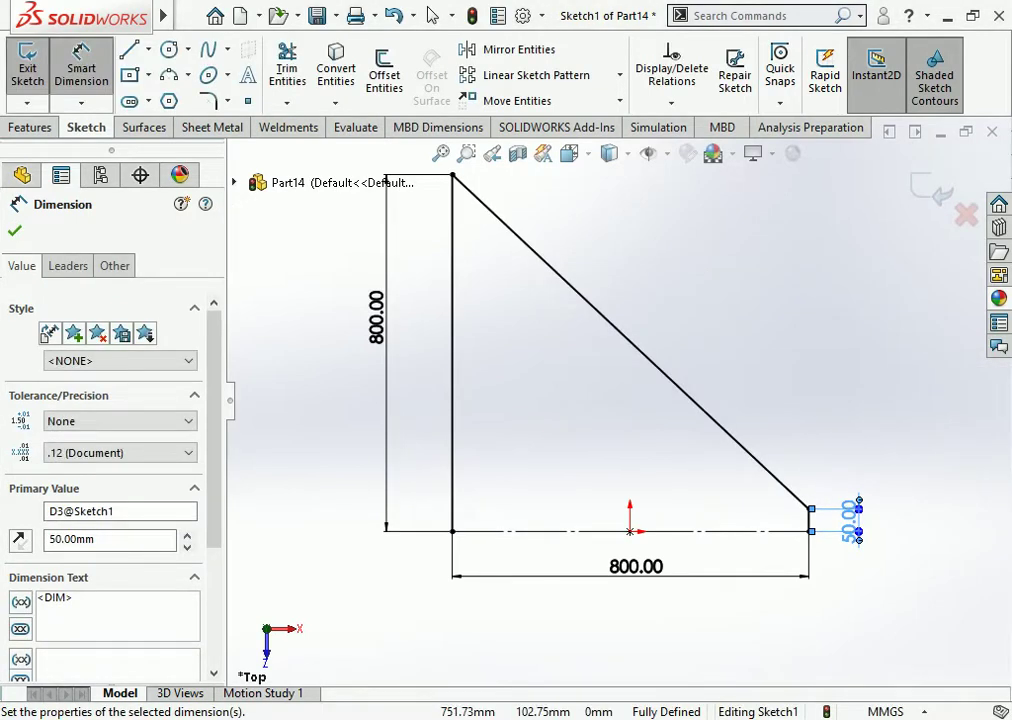
click(849, 517)
text(450)
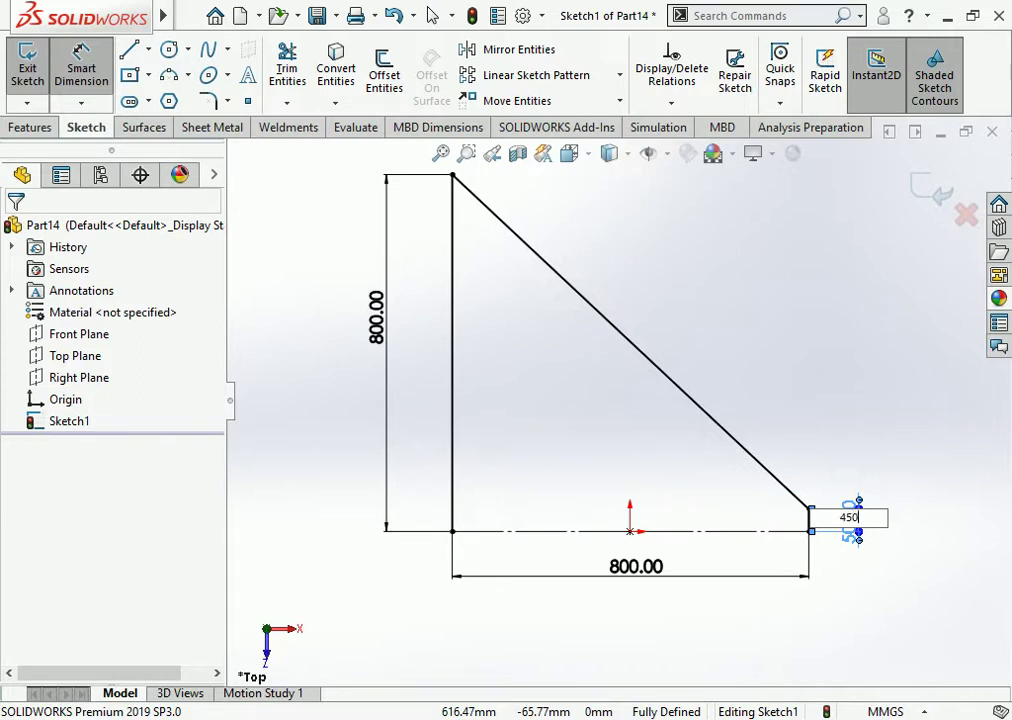
key(Return)
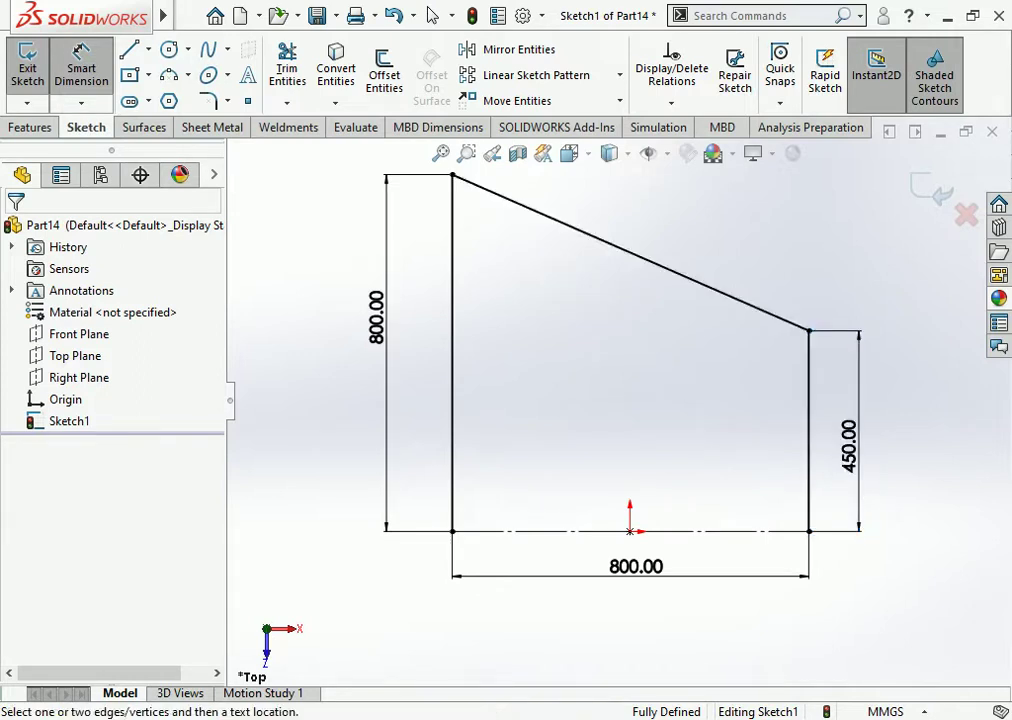
key(Escape)
scroll(645, 382, up, 3)
scroll(601, 332, down, 1)
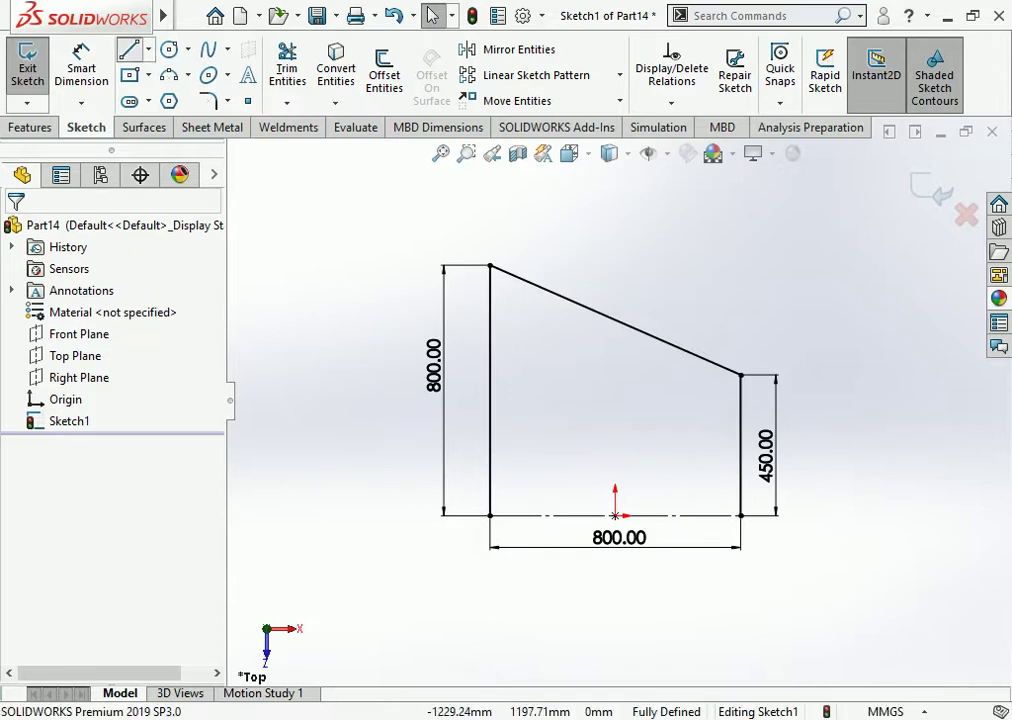
Draw two diagonal braces, left post to top rail and top rail to right post.
click(127, 49)
click(490, 404)
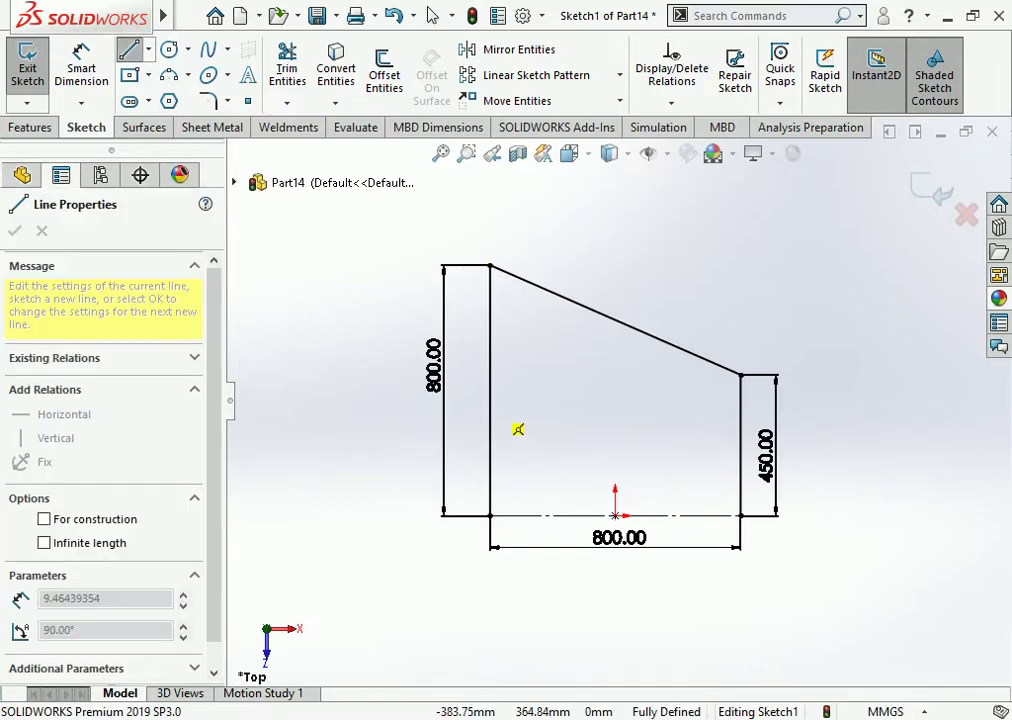
click(592, 311)
key(Escape)
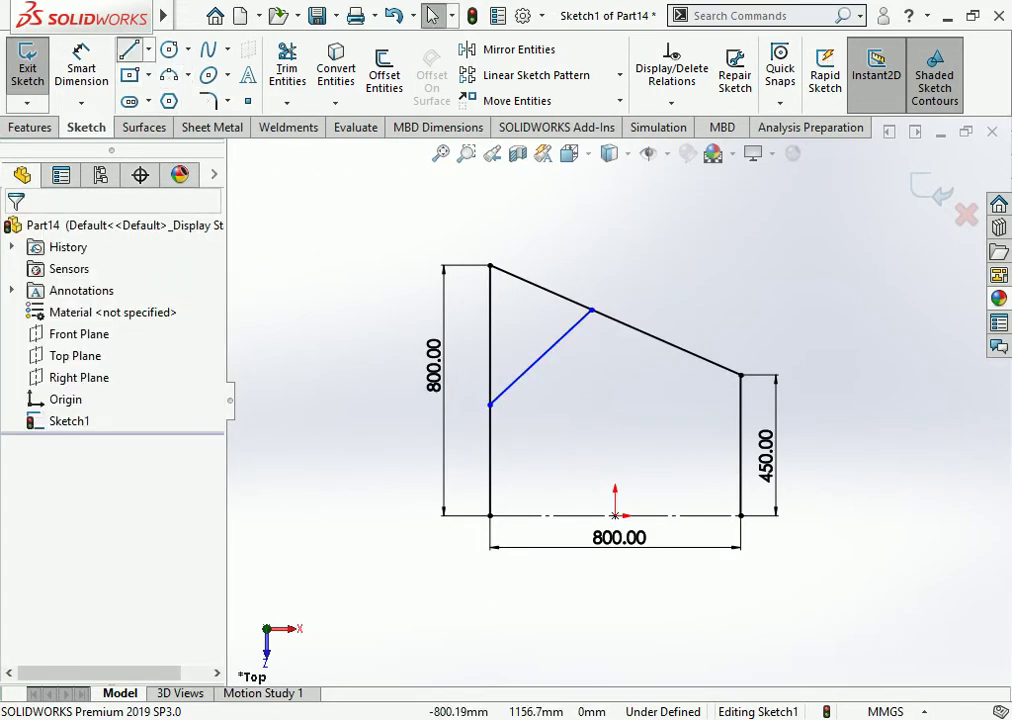
key(l)
click(653, 337)
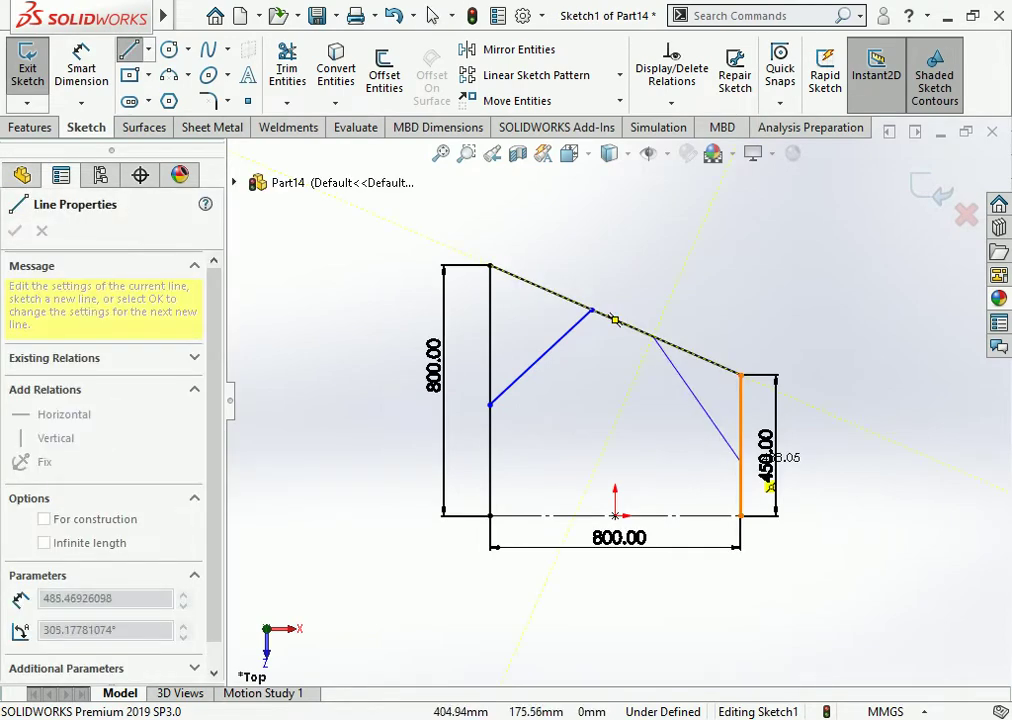
click(740, 460)
key(Escape)
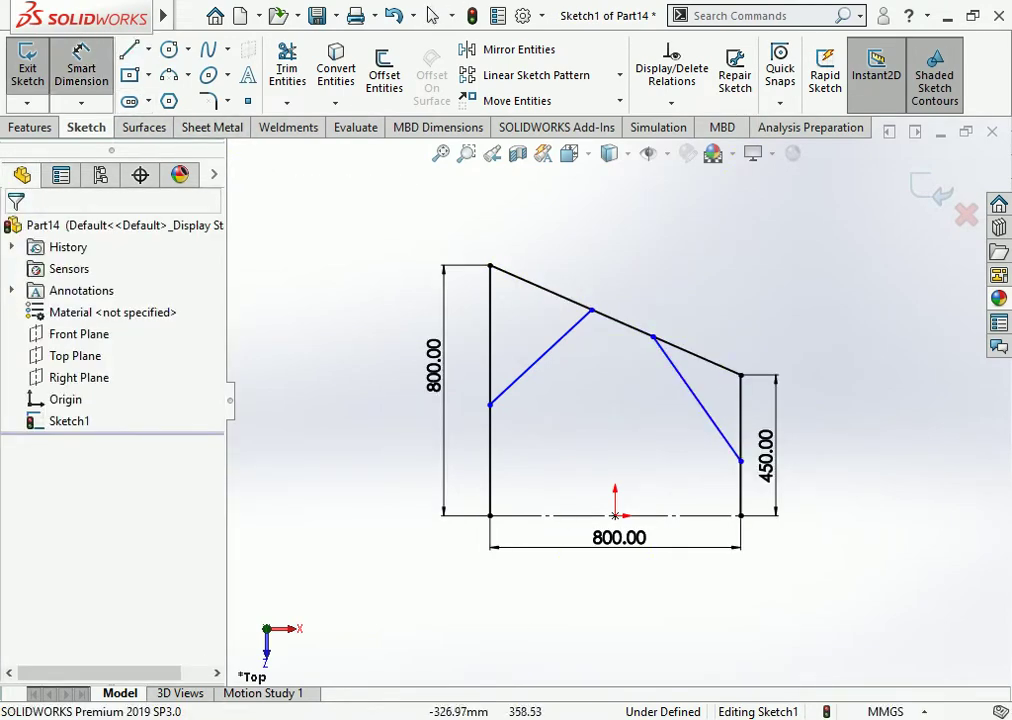
Dimension the brace heights above the bottom line to 350 and 180 mm.
click(489, 404)
click(540, 516)
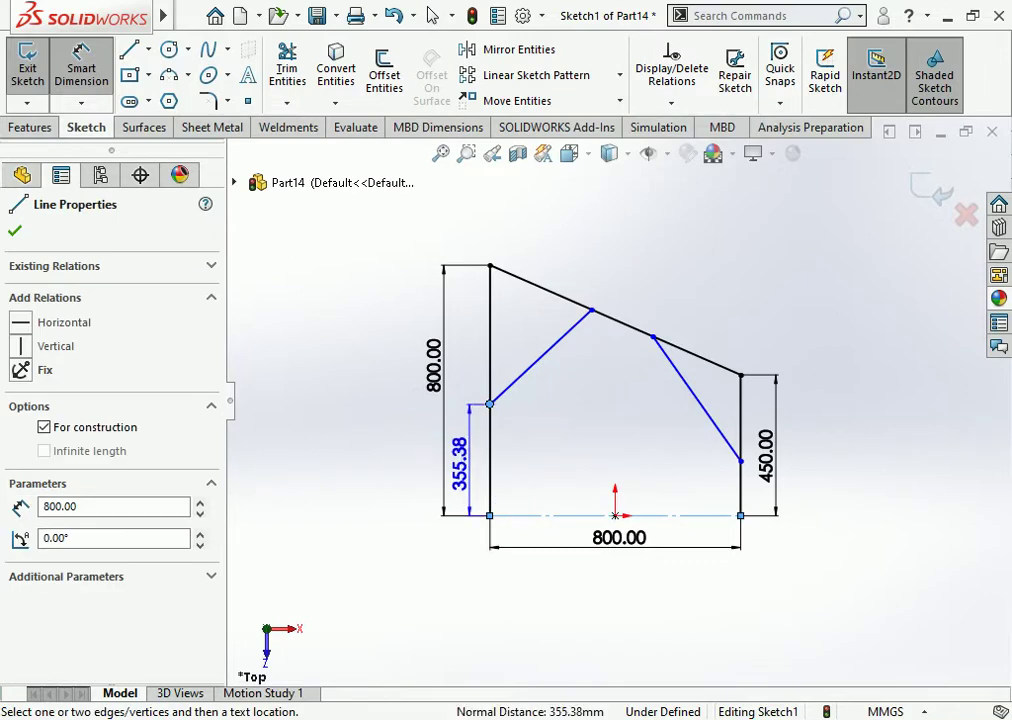
click(458, 460)
text(33)
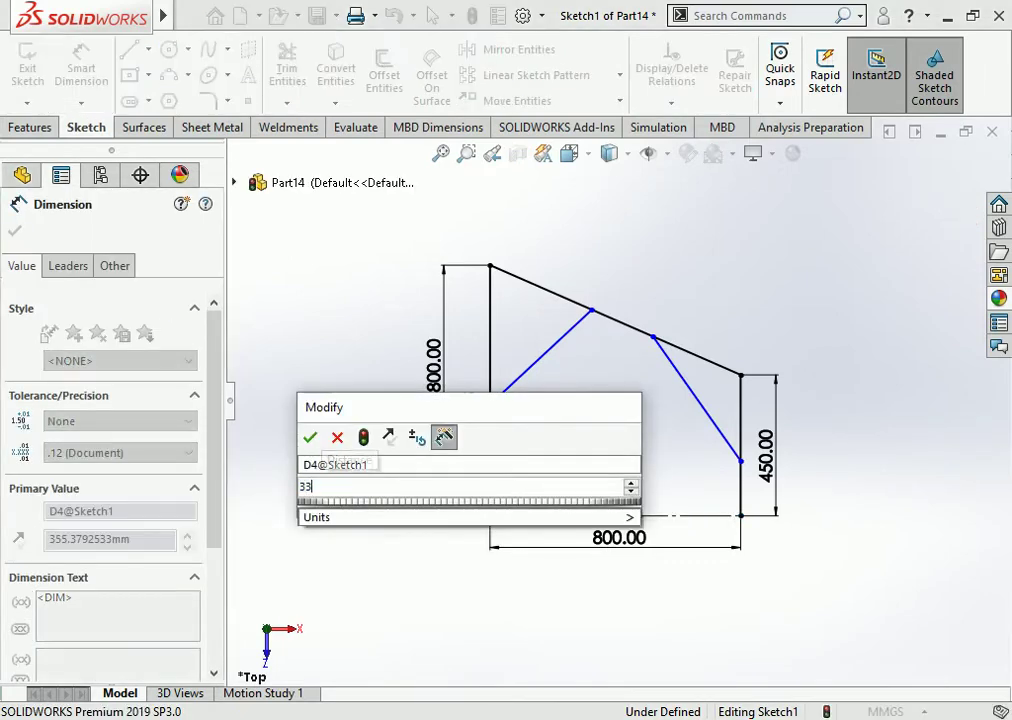
key(BackSpace)
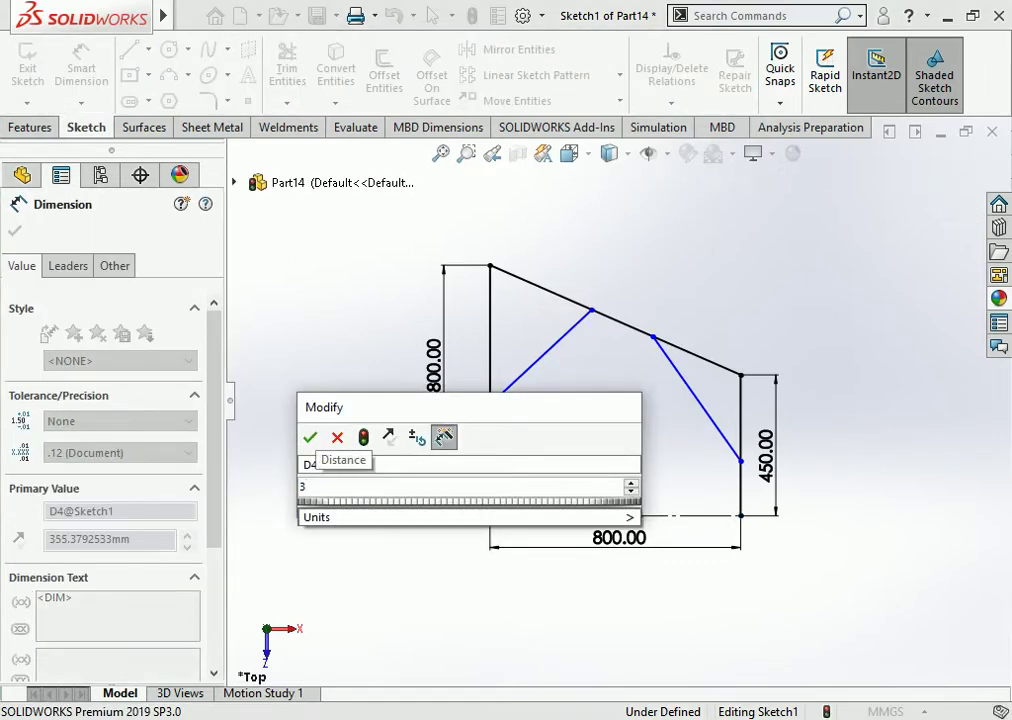
key(Return)
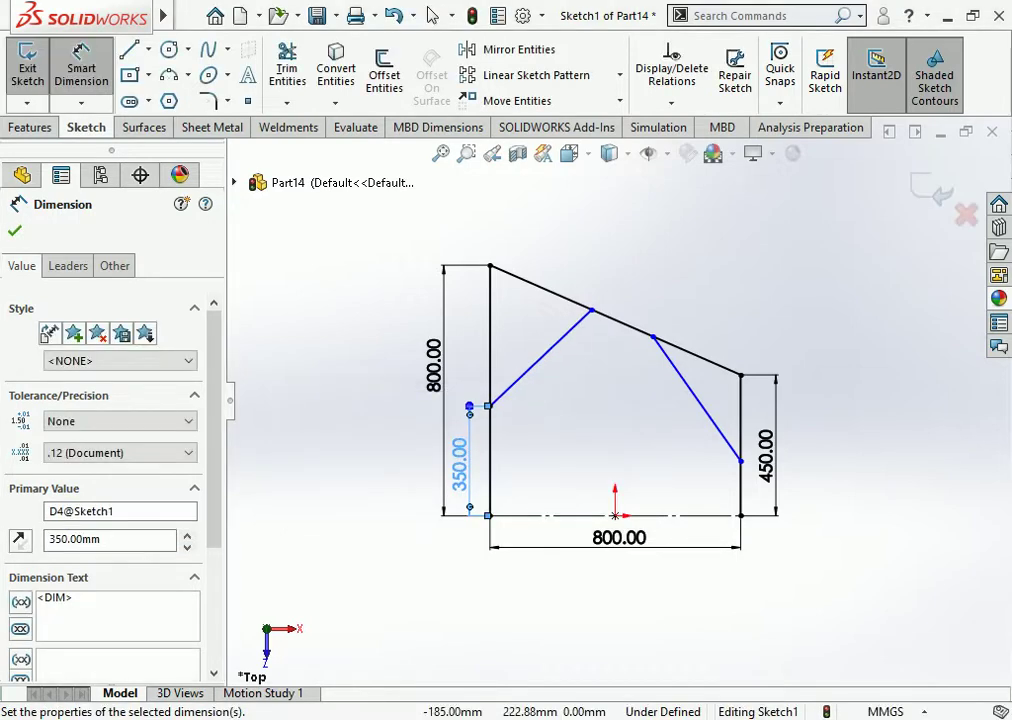
click(740, 460)
click(740, 515)
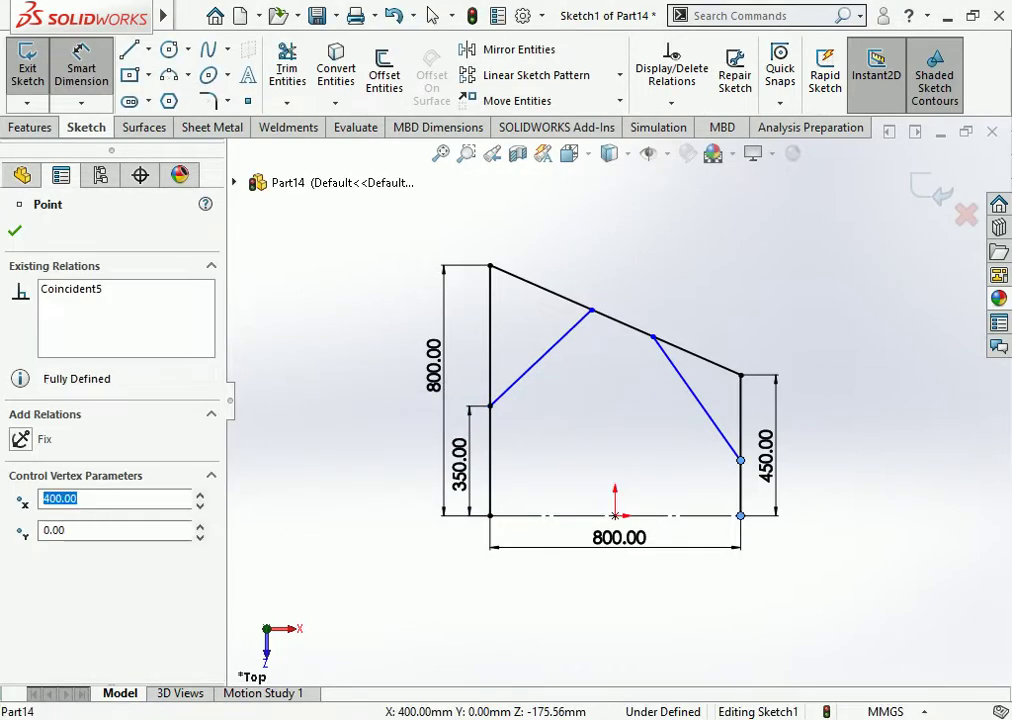
click(694, 478)
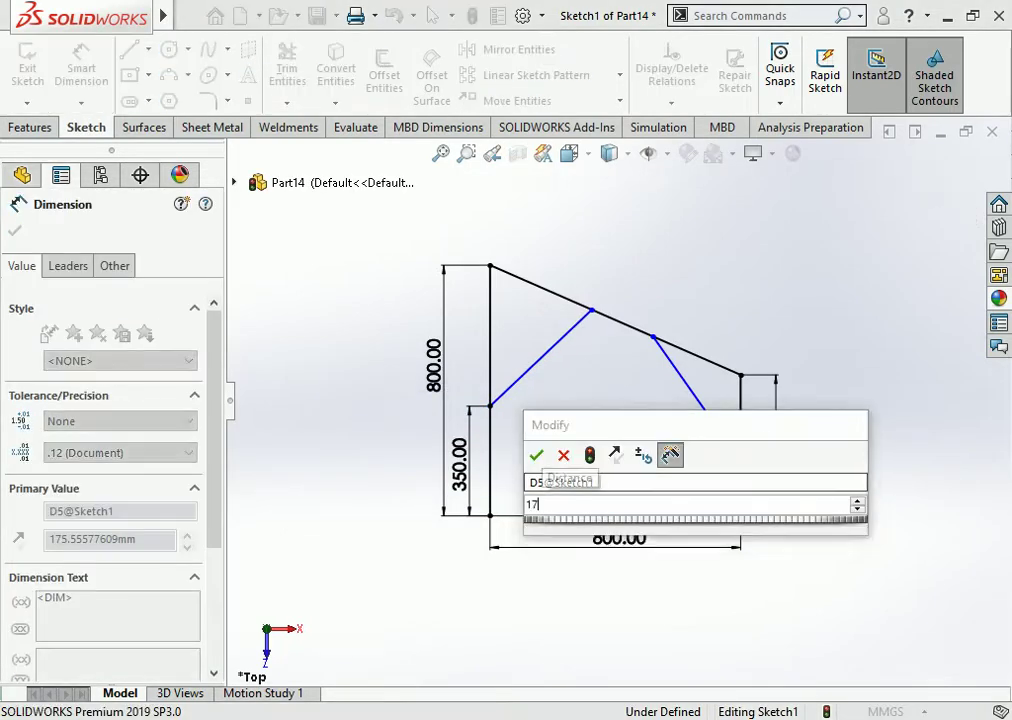
text(178)
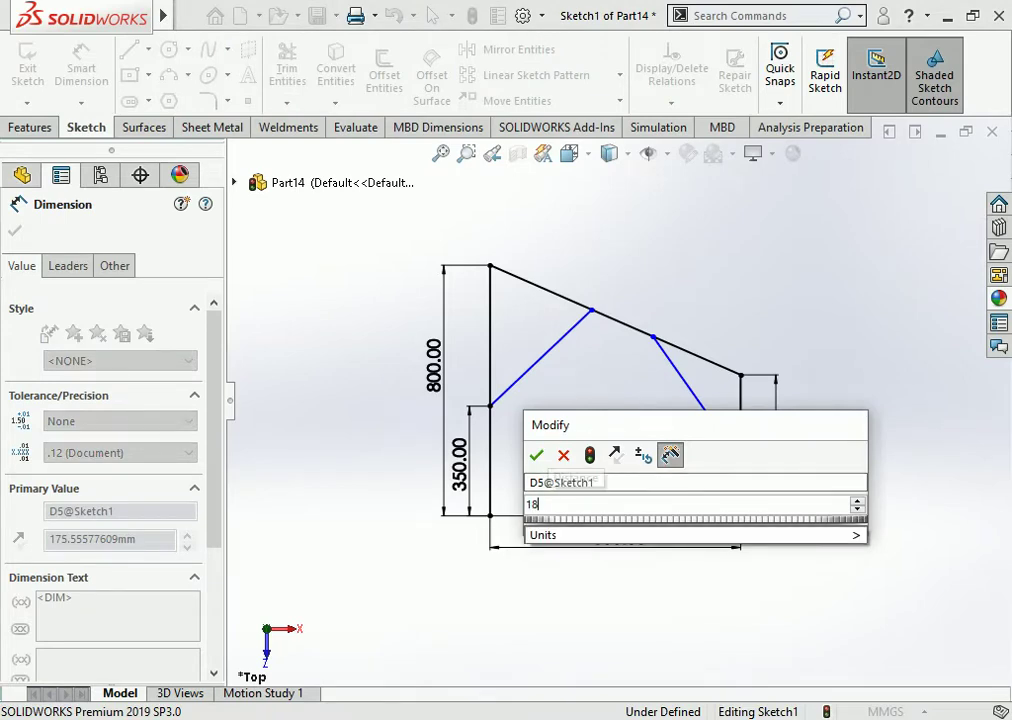
text(0)
key(Return)
key(Escape)
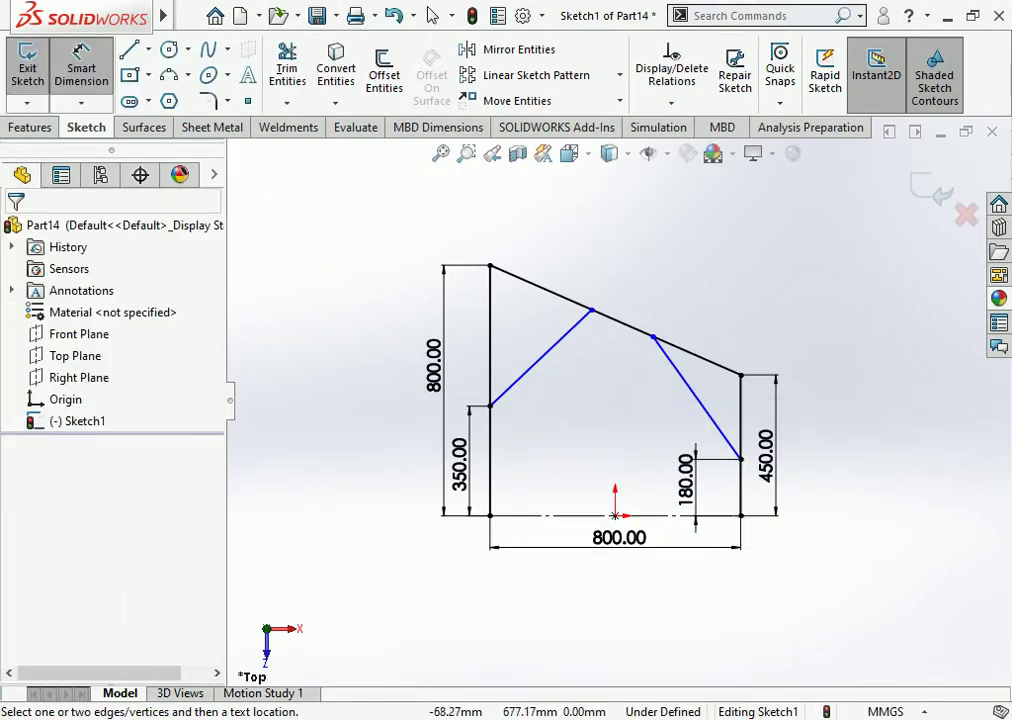
Set the brace distances along the top rail to 355 and 305 mm, then exit the sketch.
click(592, 311)
click(490, 265)
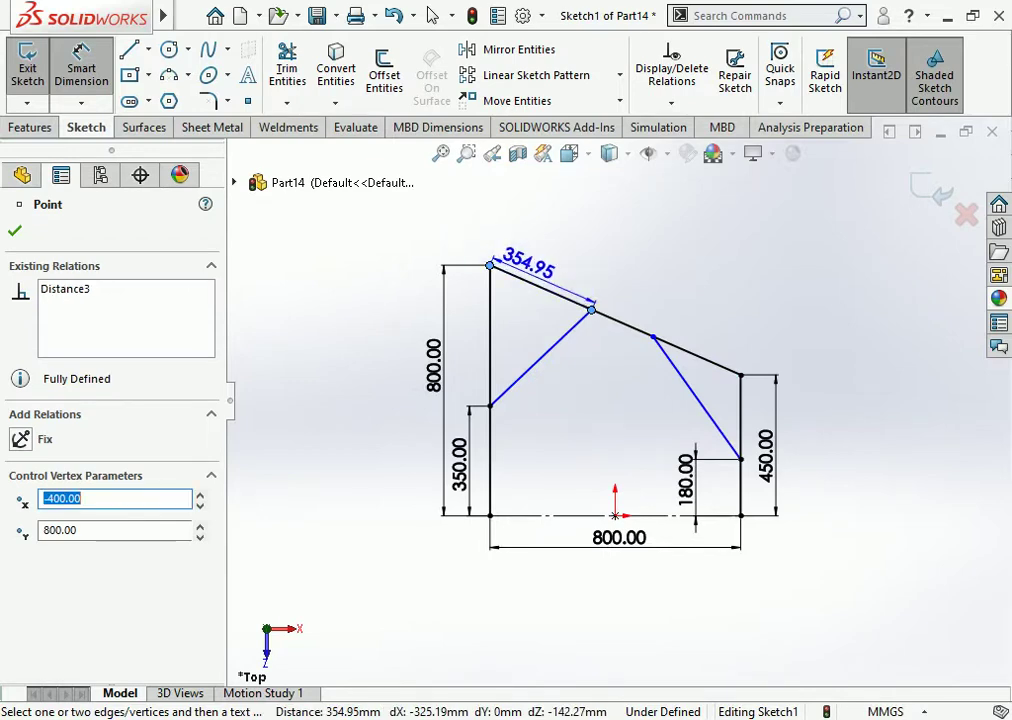
click(534, 258)
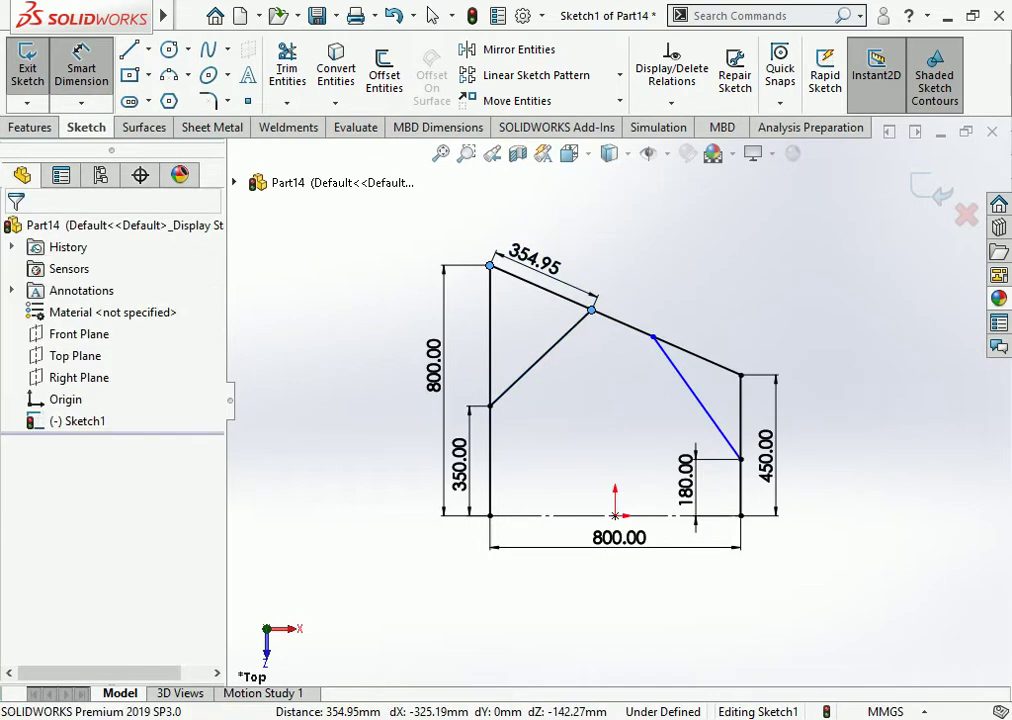
text(3)
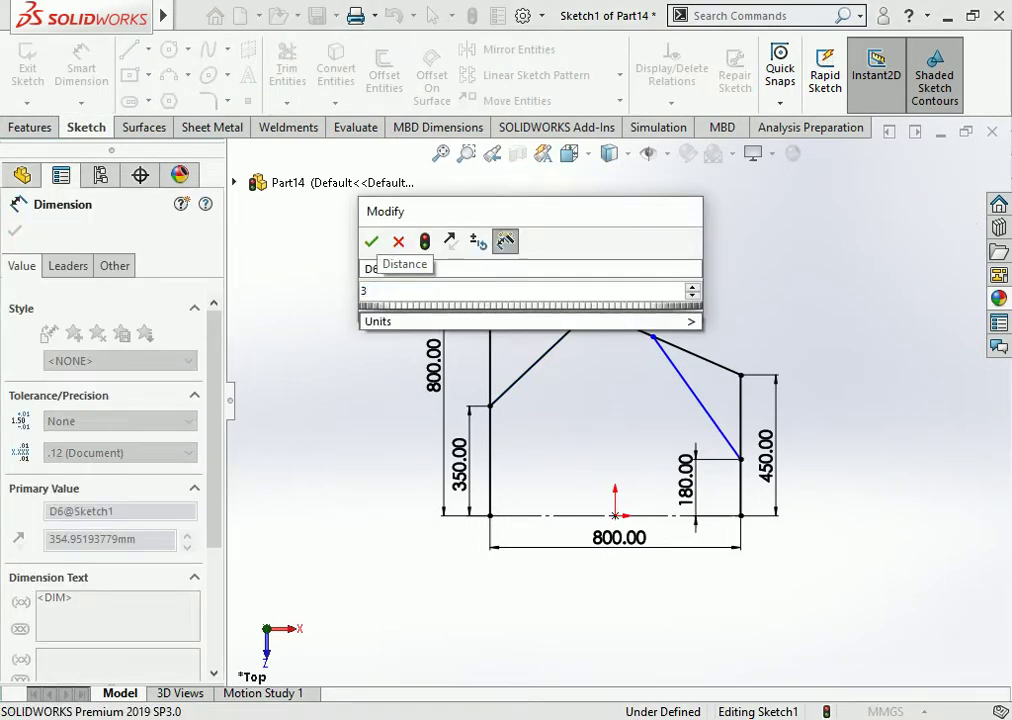
text(55)
key(Return)
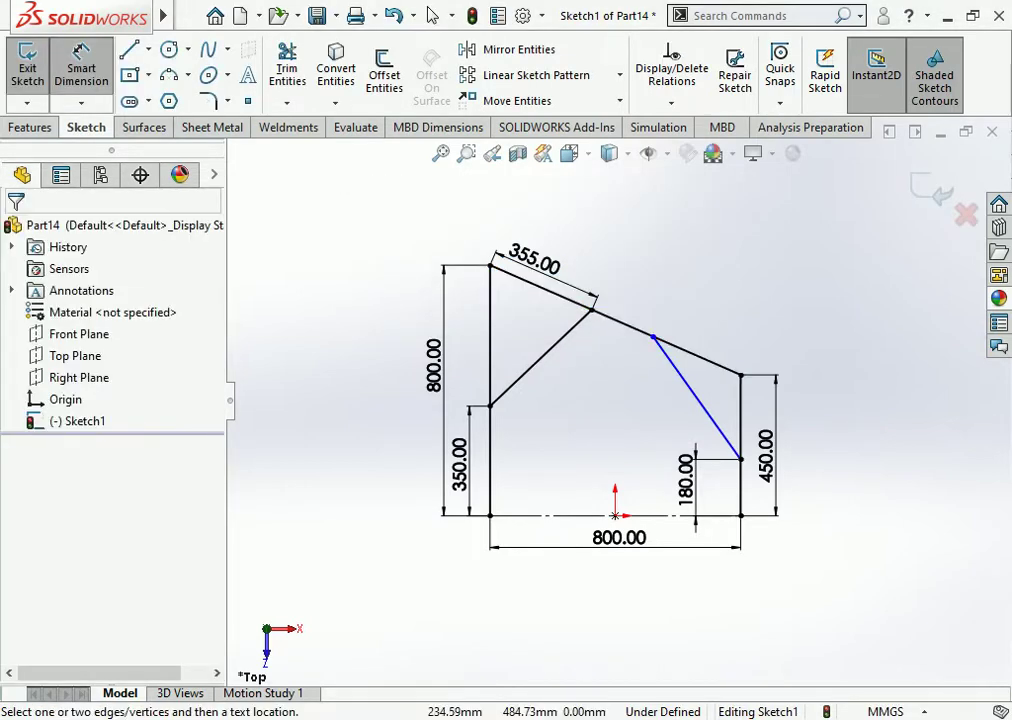
click(653, 337)
click(740, 375)
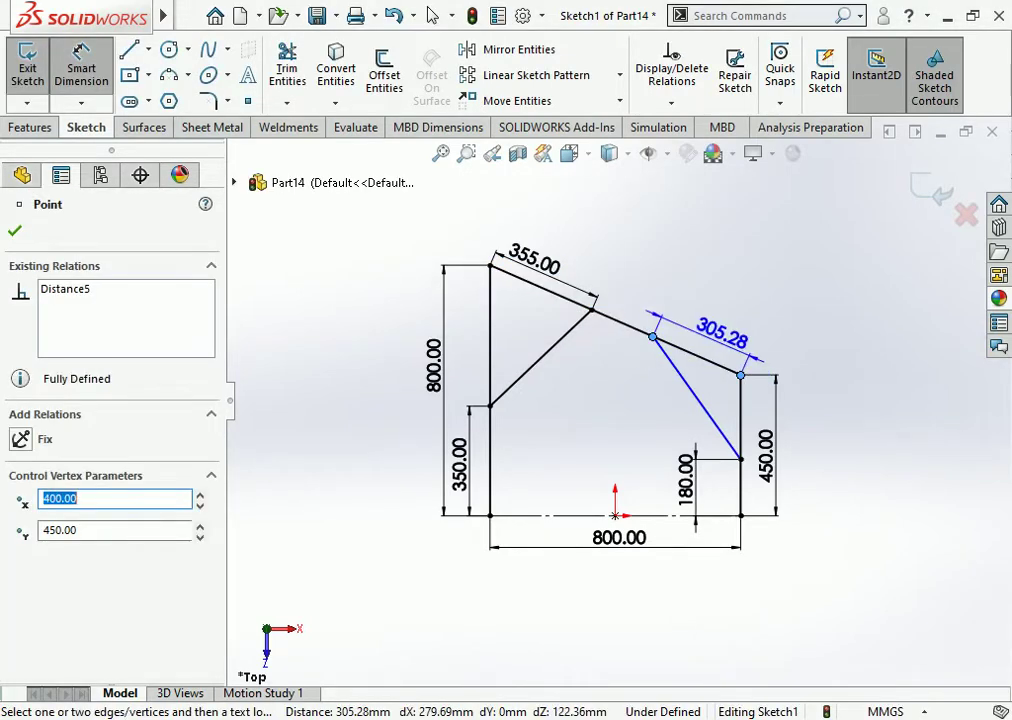
click(712, 338)
text(30)
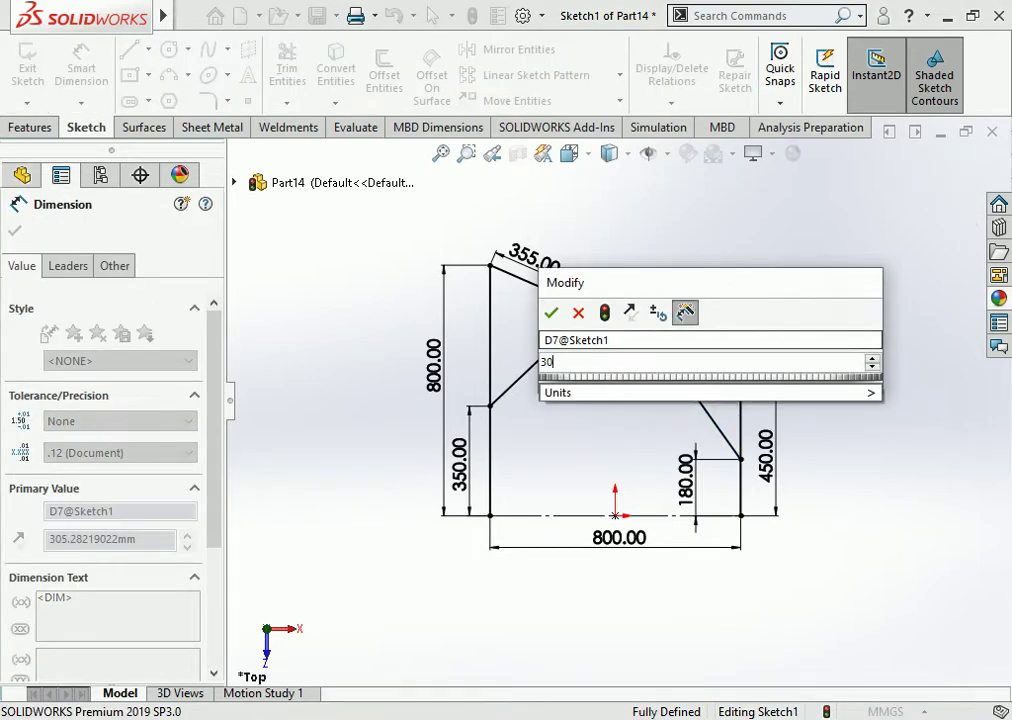
key(Escape)
key(Escape)
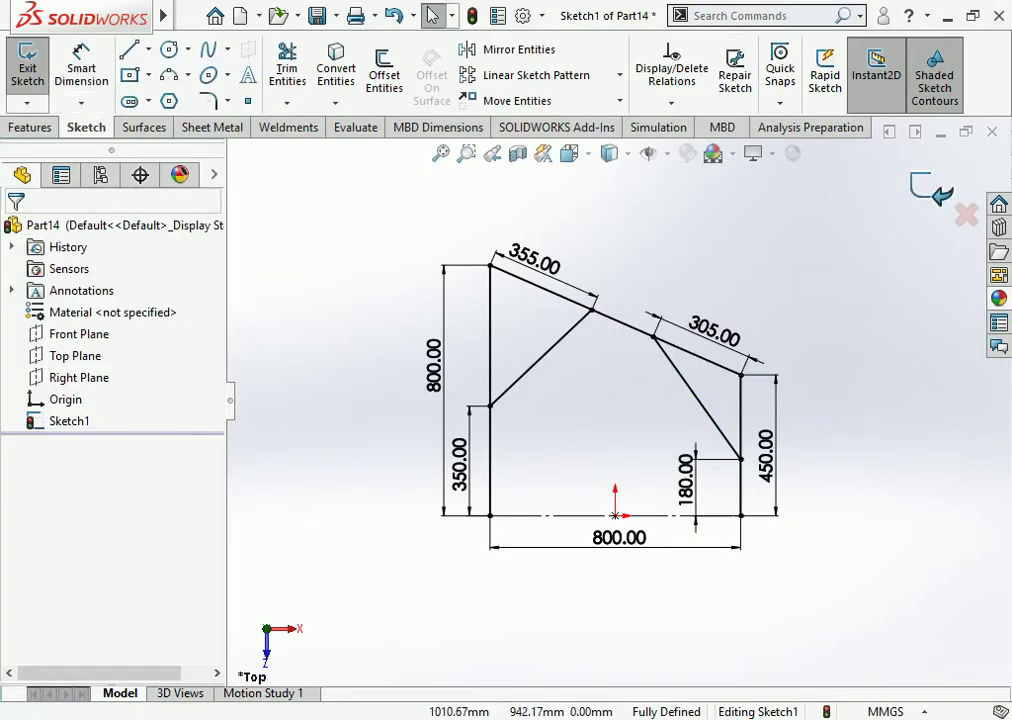
click(27, 68)
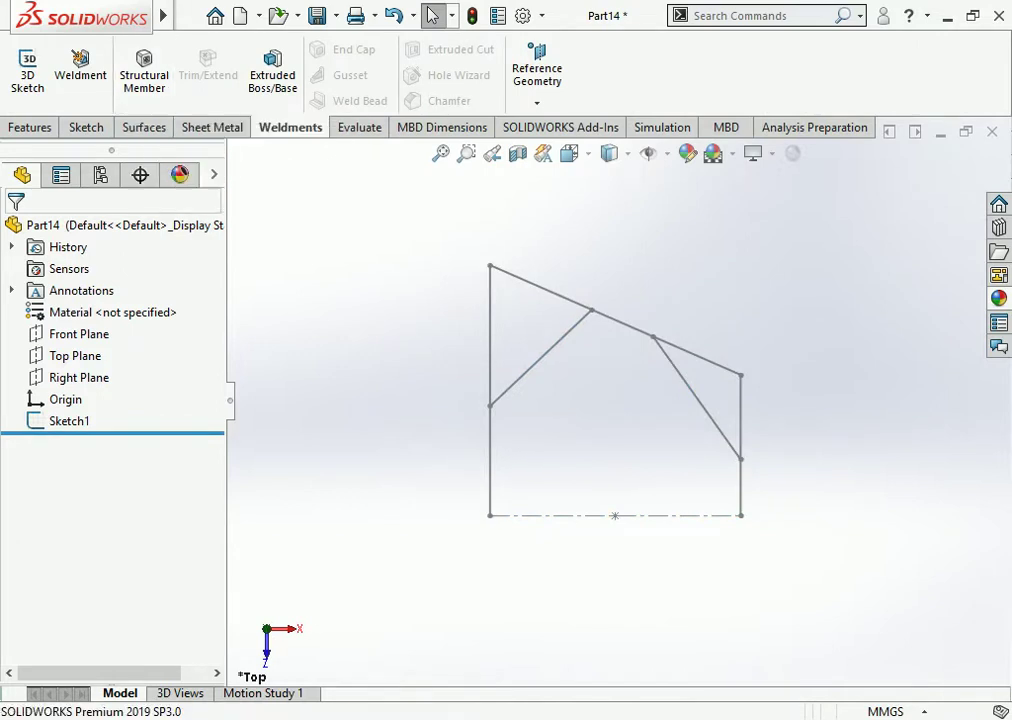
Create reference plane Plane1 parallel to the Top Plane at a 1000 mm offset.
key(Left)
key(Left)
key(Up)
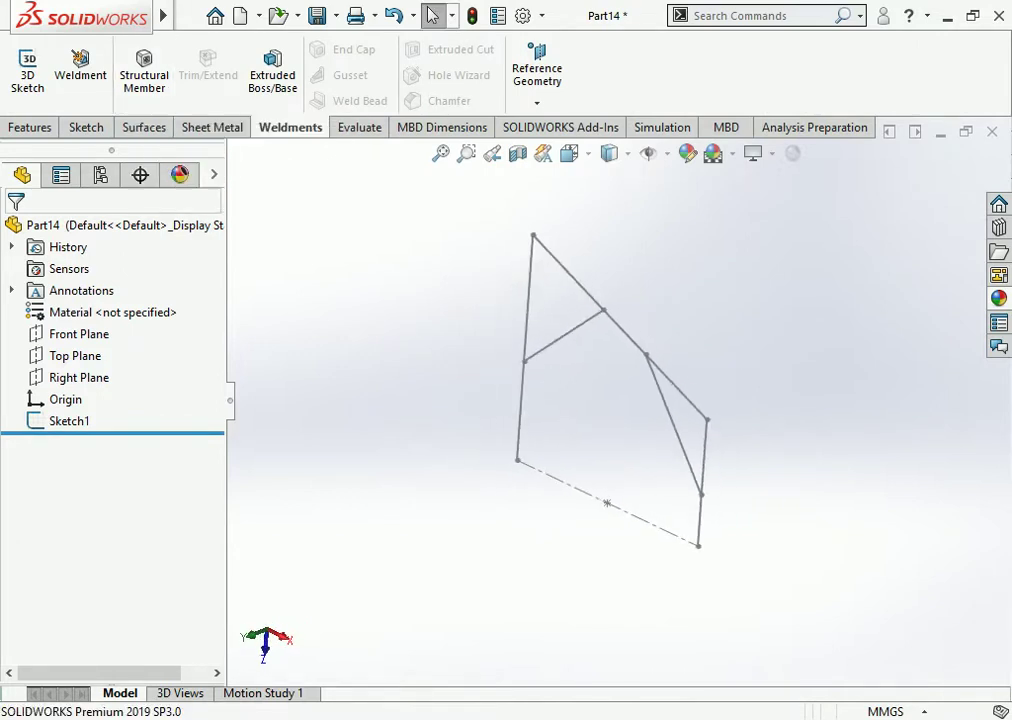
click(30, 127)
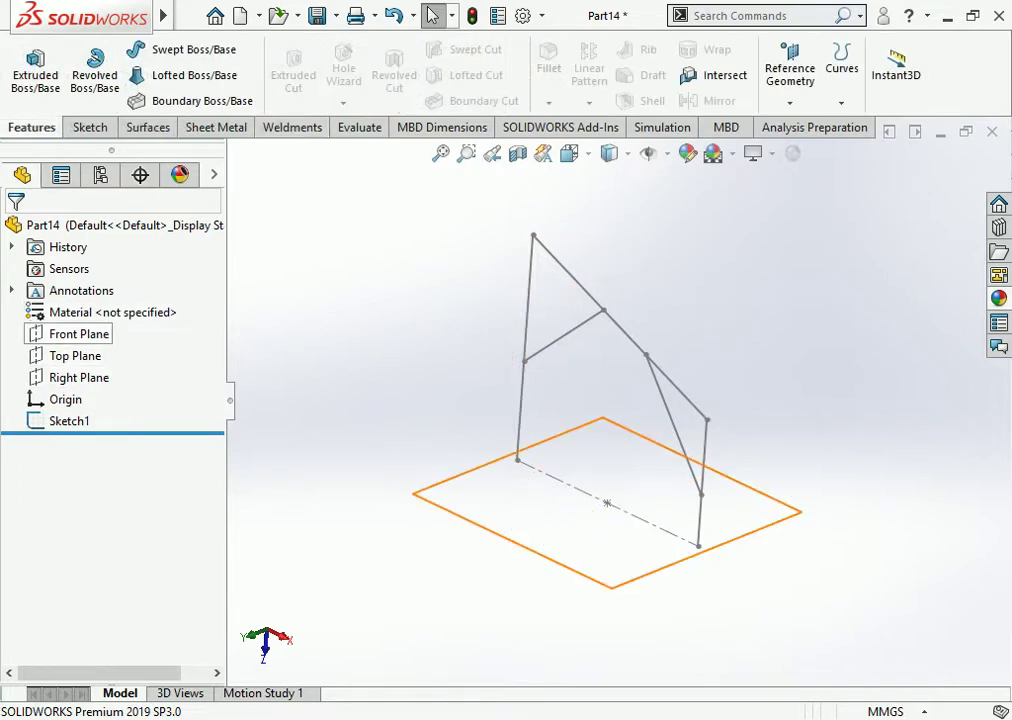
click(75, 356)
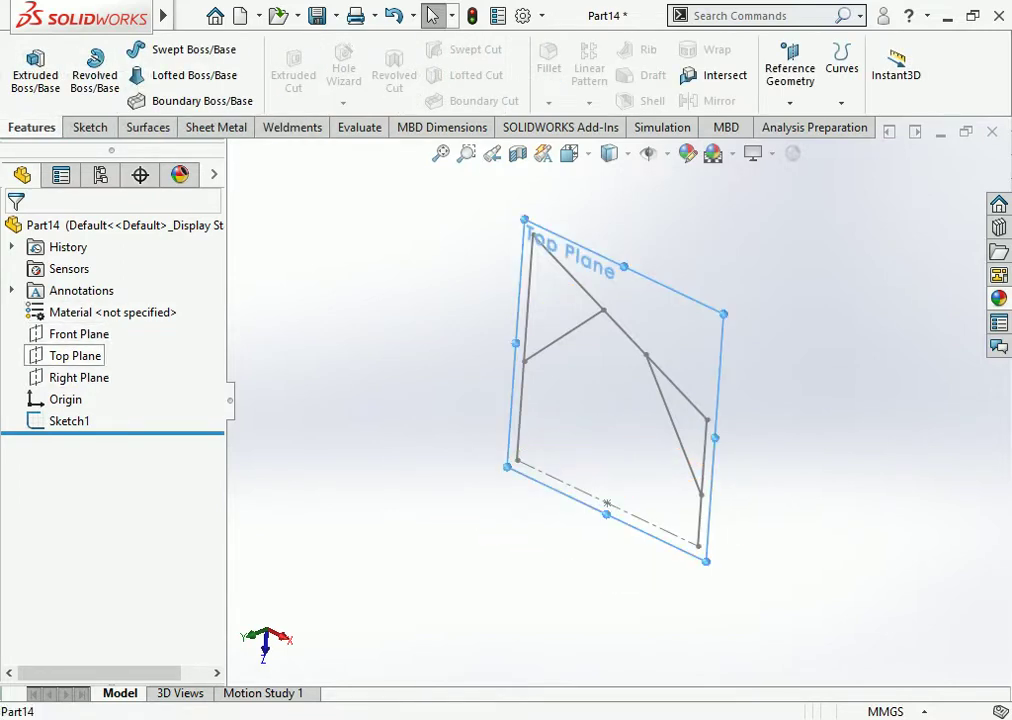
click(790, 75)
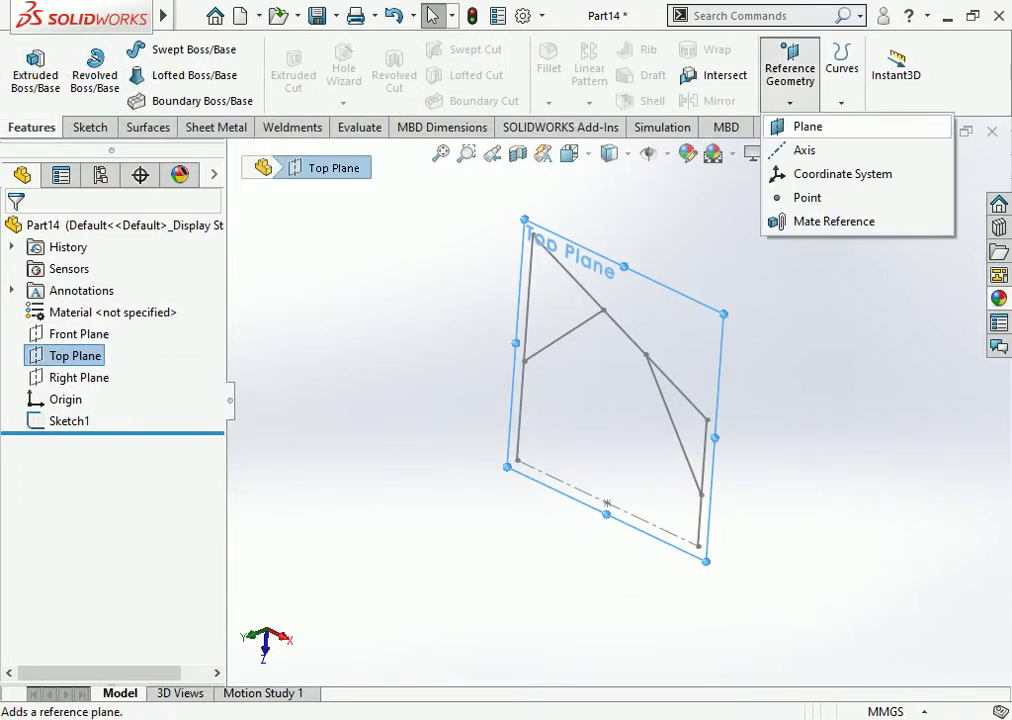
click(806, 127)
middle_drag(800, 400, 760, 400)
text(10)
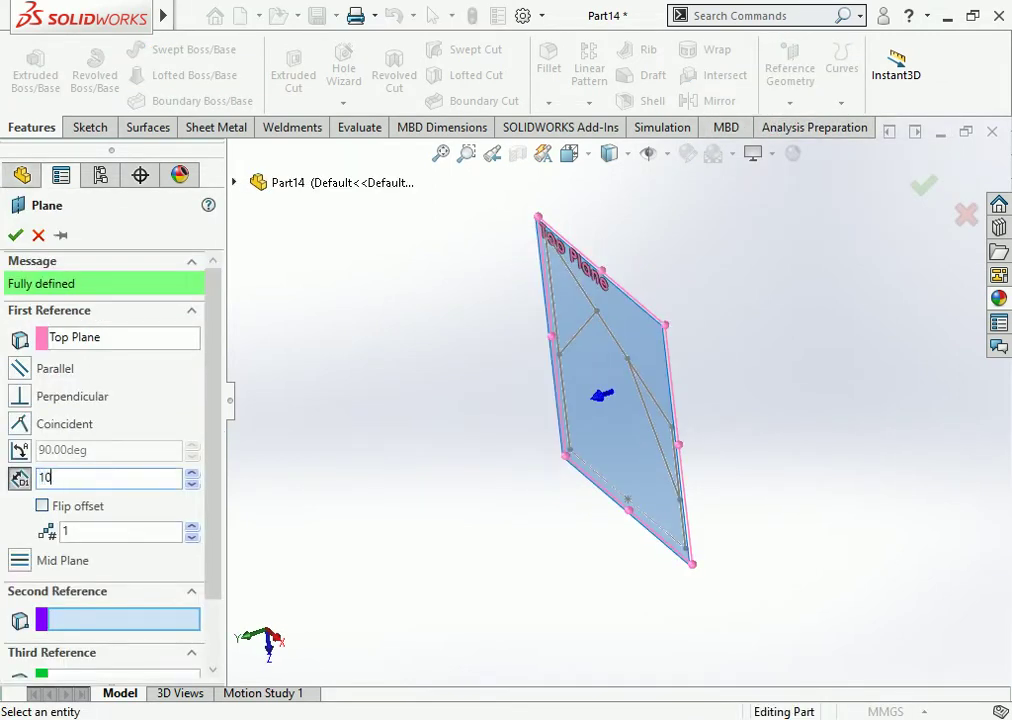
text(0)
key(Return)
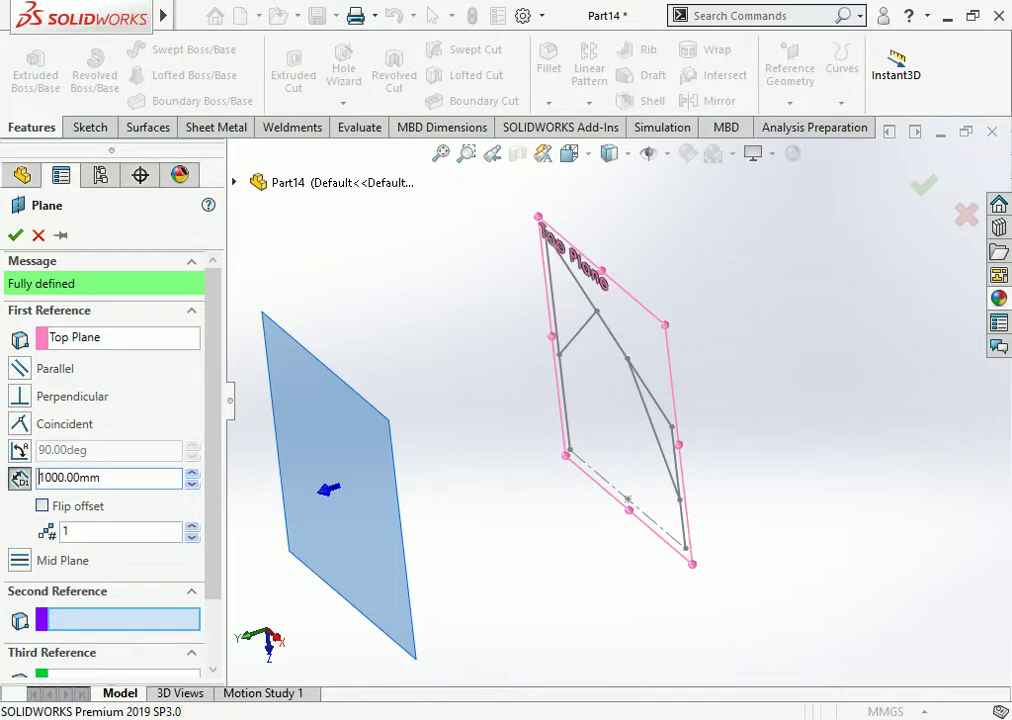
click(15, 235)
Start a new sketch on Plane1 and view it normal to the plane.
right_click(352, 412)
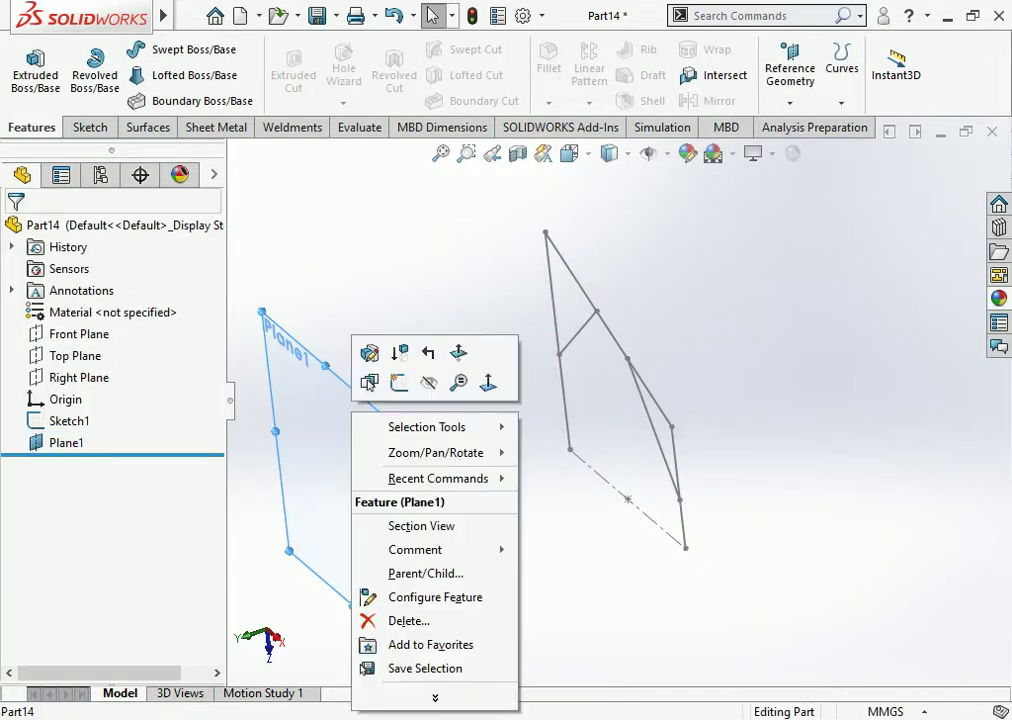
click(399, 382)
click(569, 153)
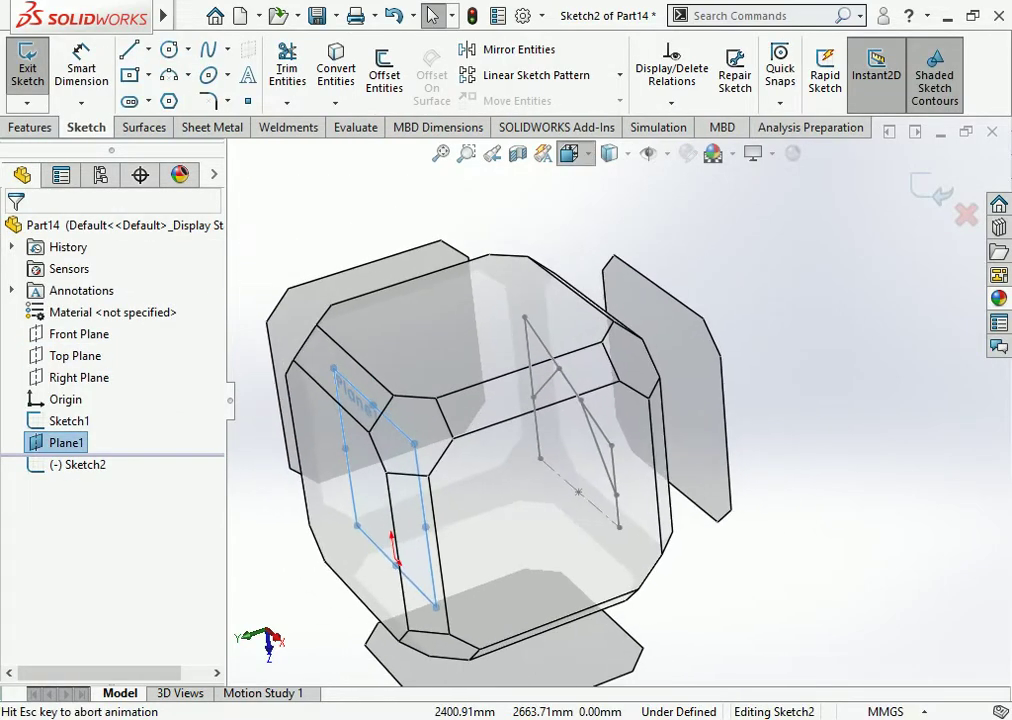
click(681, 263)
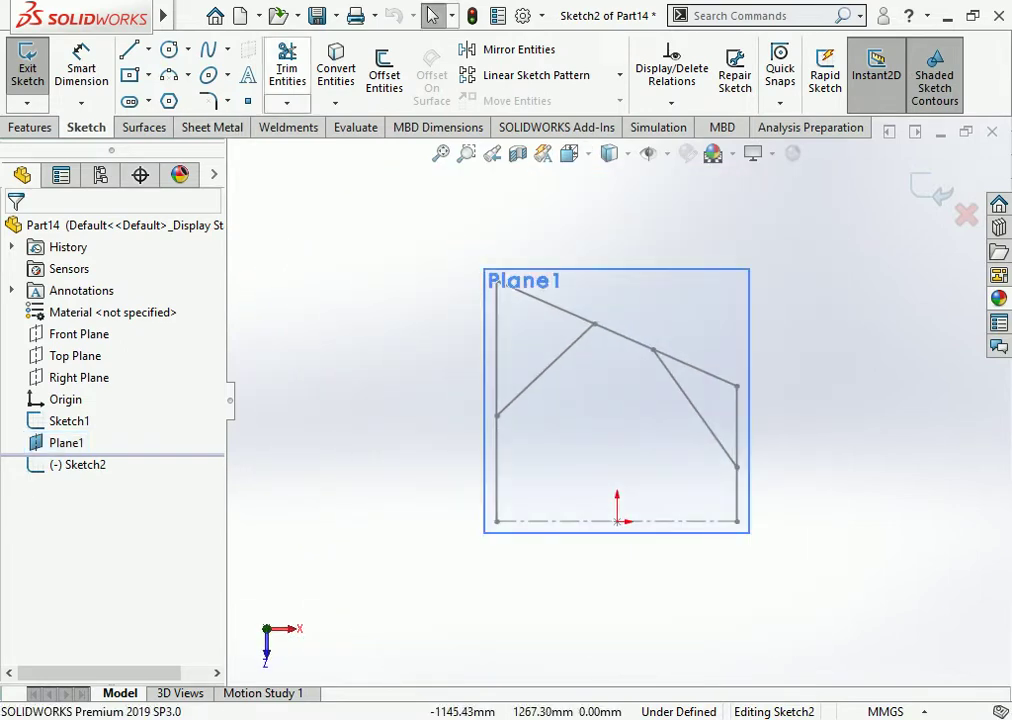
Convert the outline and brace lines into Sketch2 and exit the sketch.
click(336, 68)
click(497, 400)
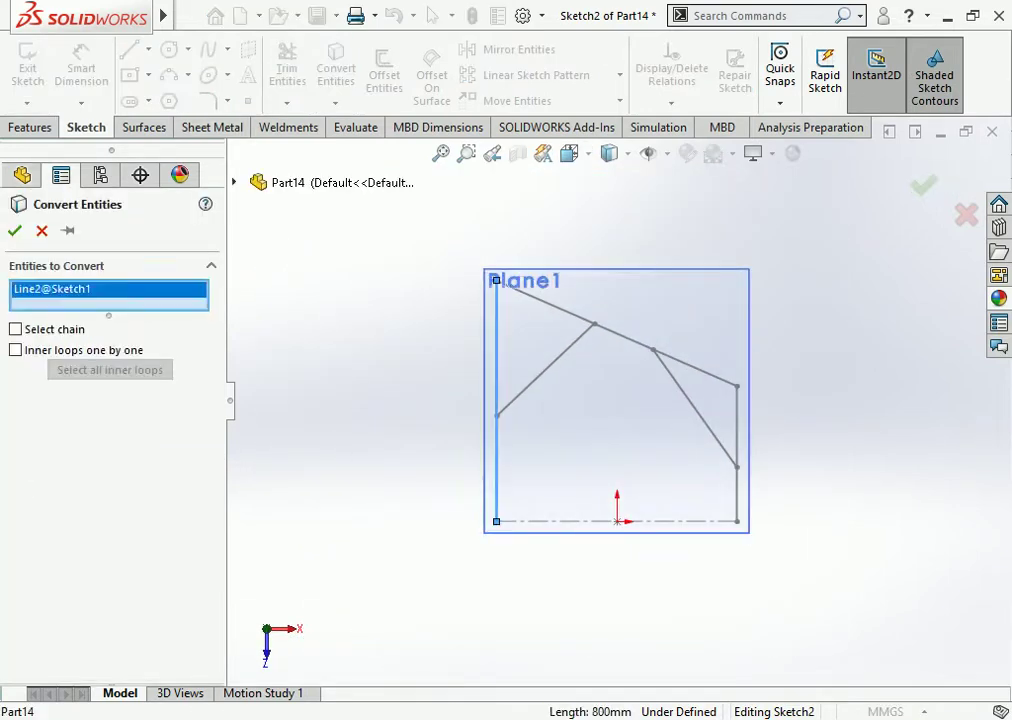
click(545, 370)
click(700, 370)
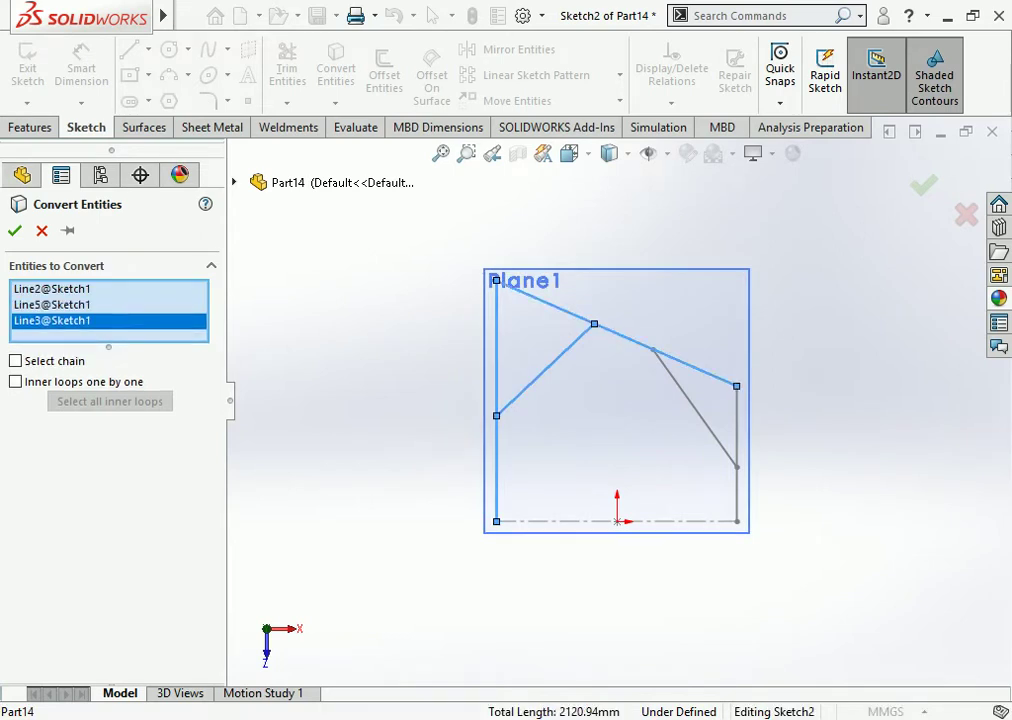
click(694, 408)
click(736, 494)
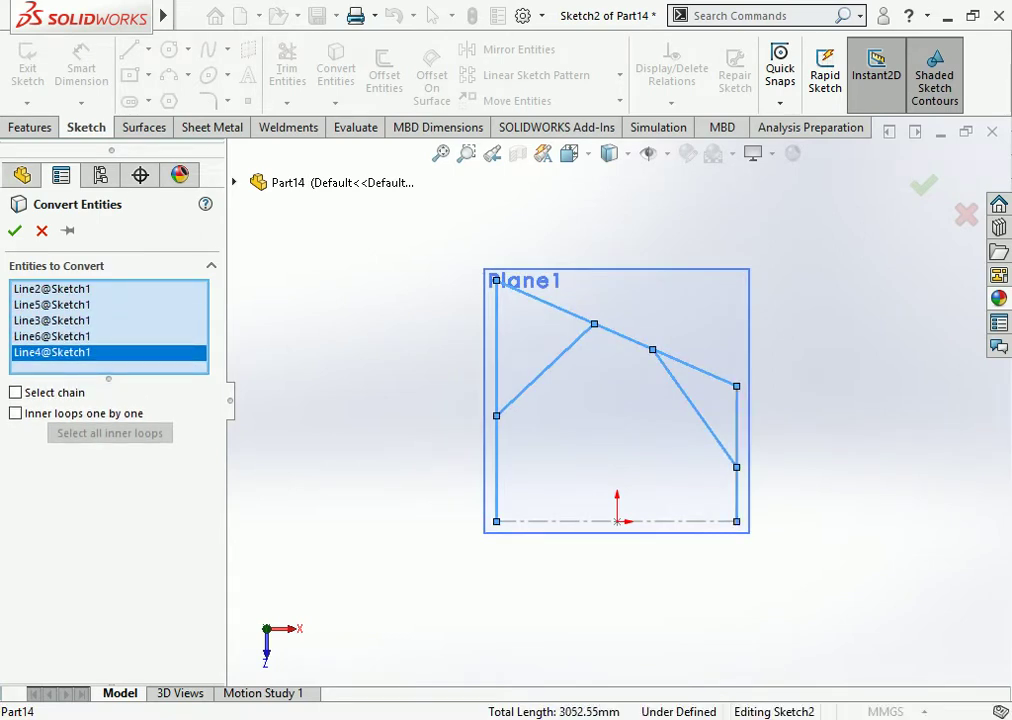
key(Return)
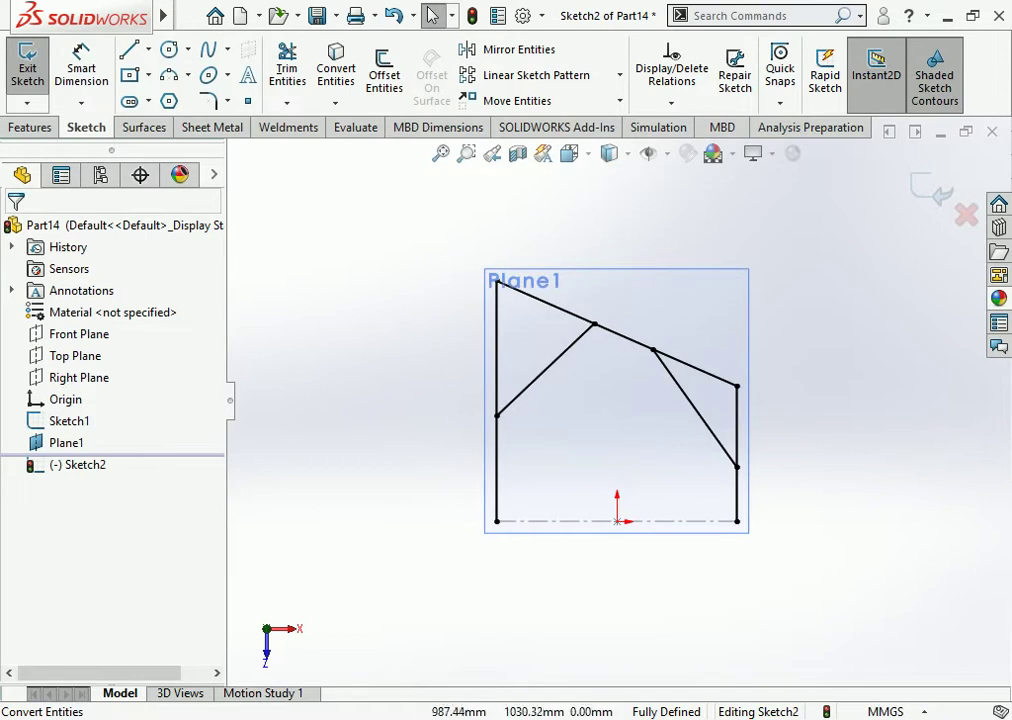
click(940, 192)
Hide Plane1 and orbit to see both frame outlines in 3D.
right_click(745, 278)
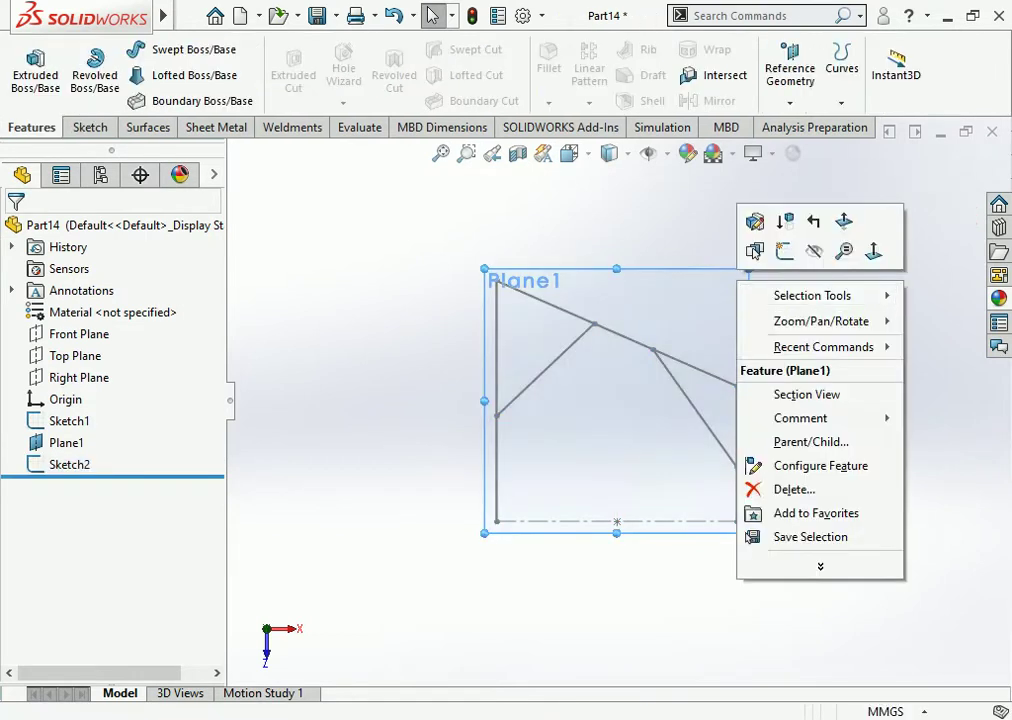
click(813, 251)
mouse_move(813, 251)
middle_down()
mouse_move(700, 400)
mouse_move(760, 400)
middle_up()
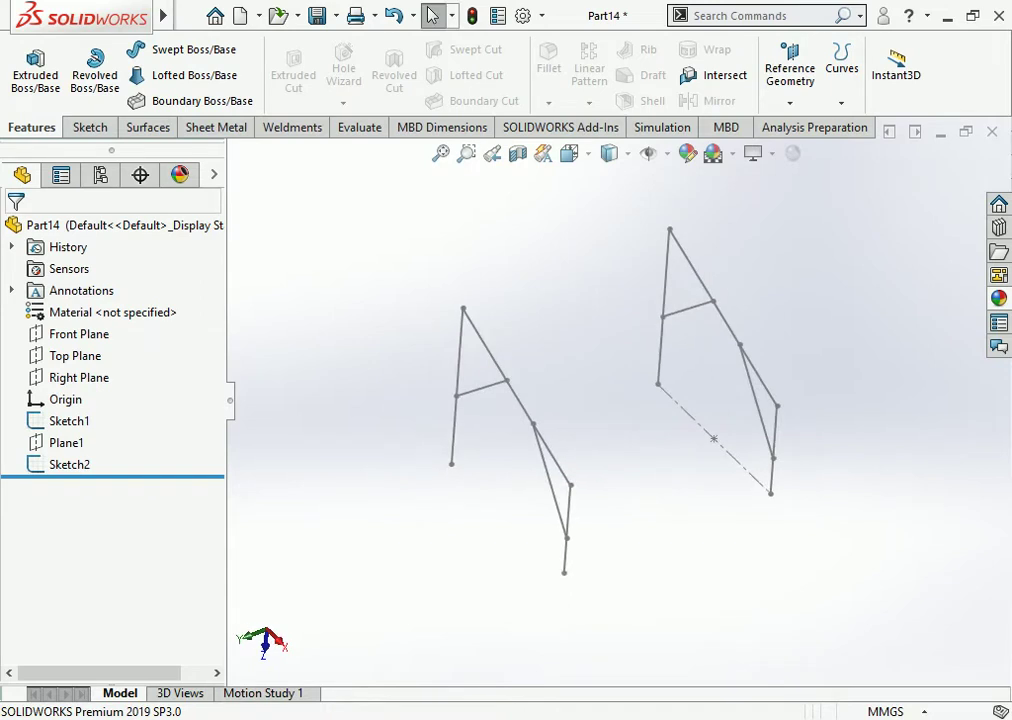
In a new 3D sketch, connect the frames' top corners and upper brace joints with 1000 mm lines.
click(90, 127)
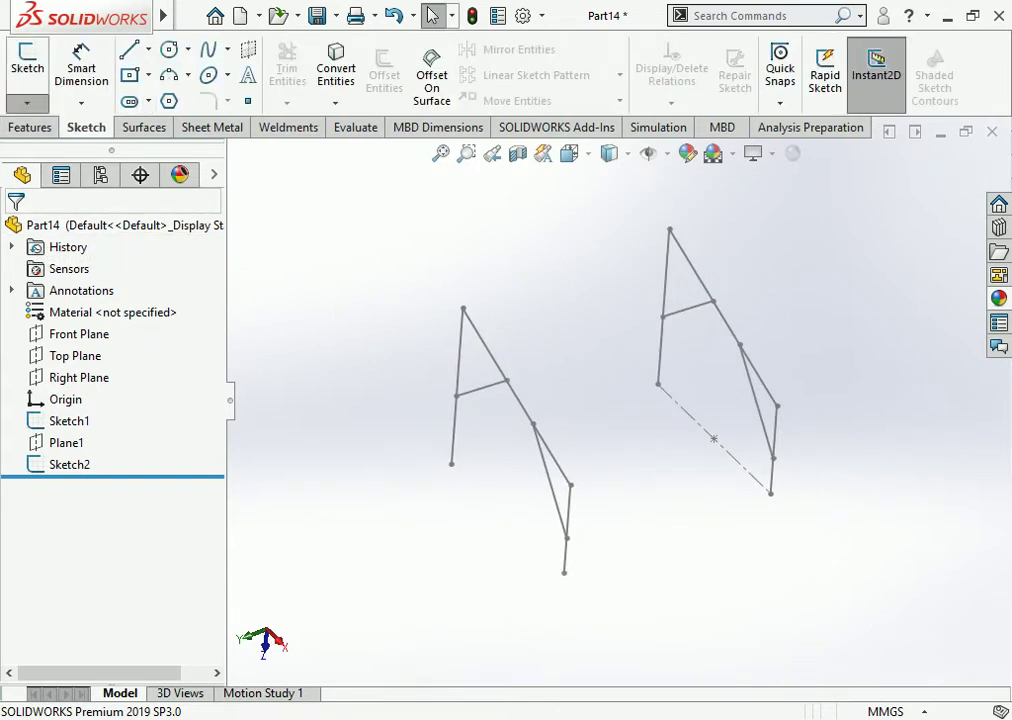
click(27, 103)
click(50, 149)
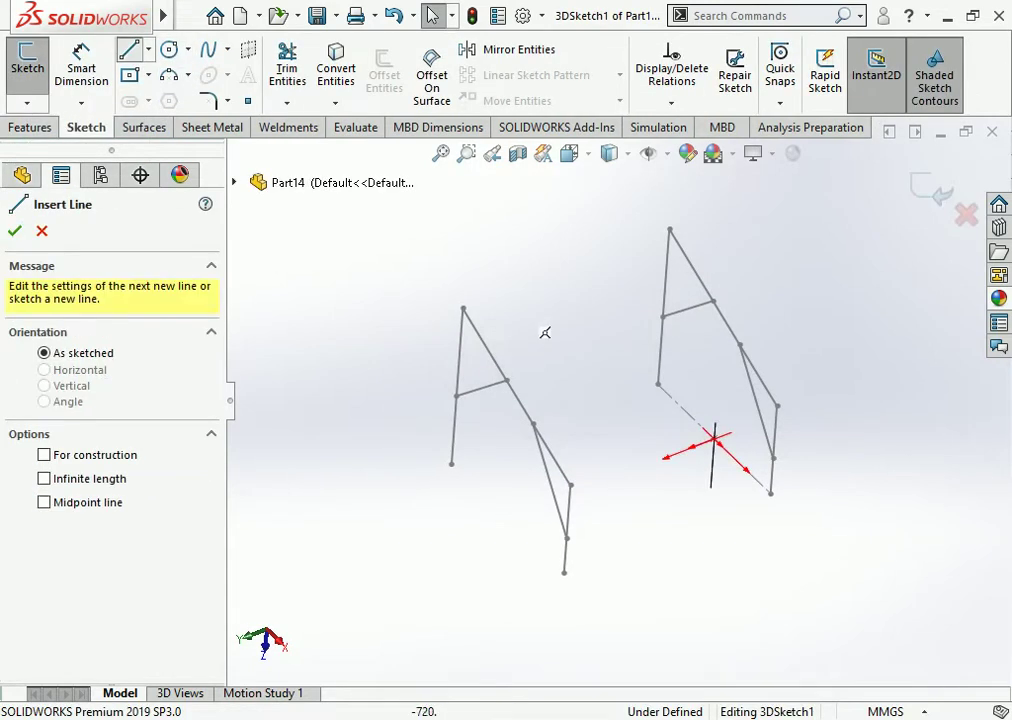
click(463, 307)
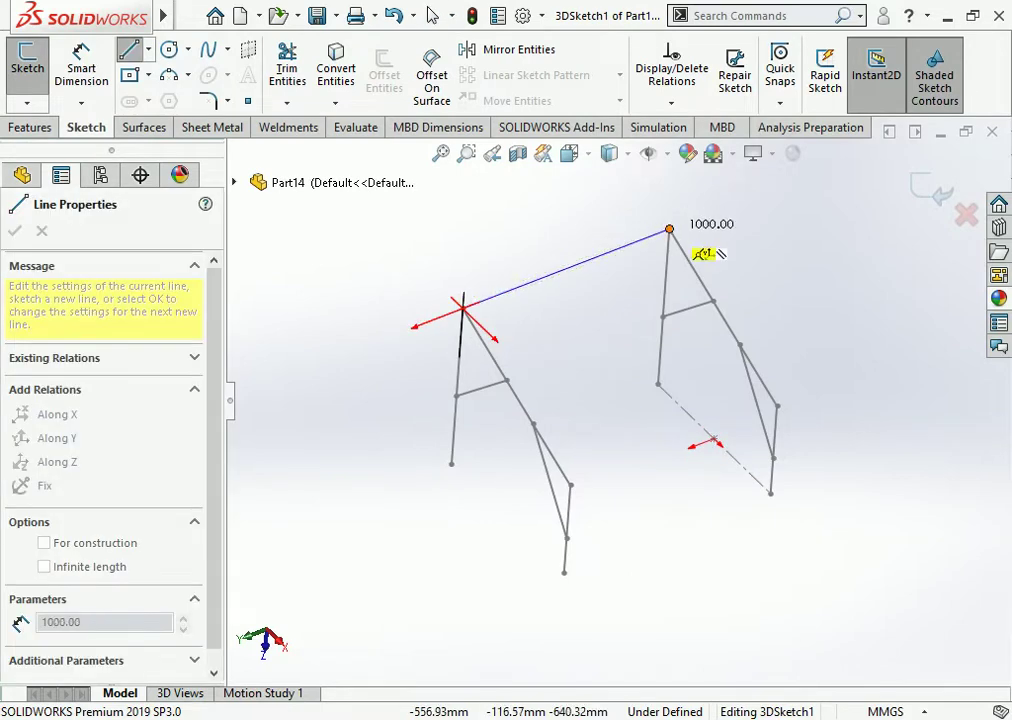
click(670, 230)
key(Escape)
click(128, 49)
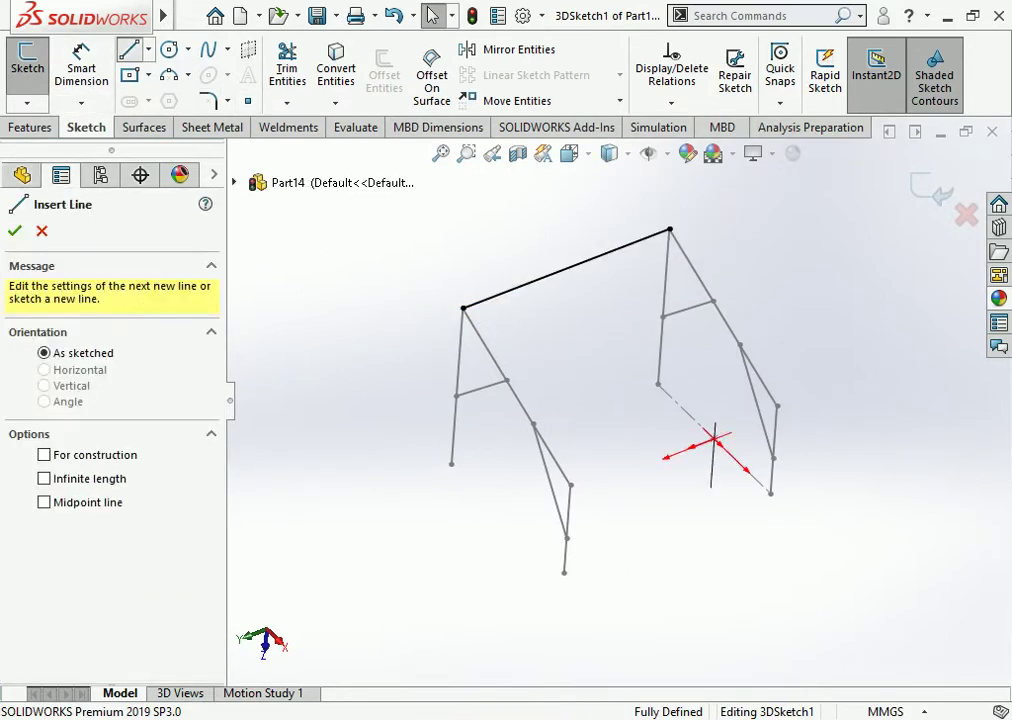
click(456, 396)
click(507, 380)
click(713, 300)
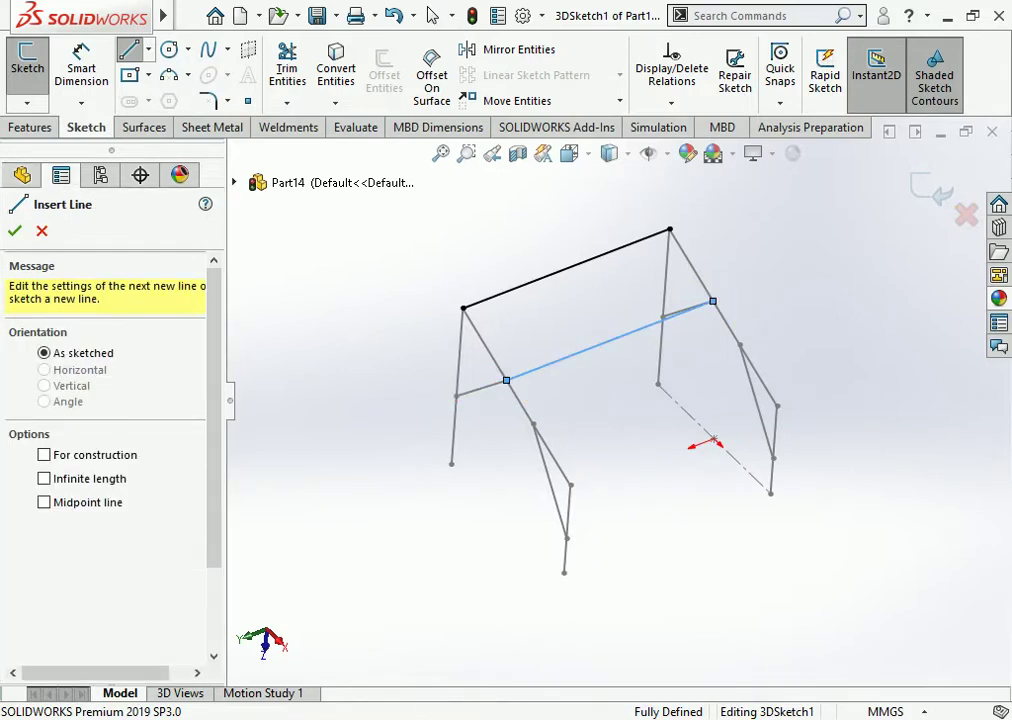
key(Escape)
Connect the lower brace joints and front corners with 1000 mm lines, then close the 3D sketch.
click(503, 383)
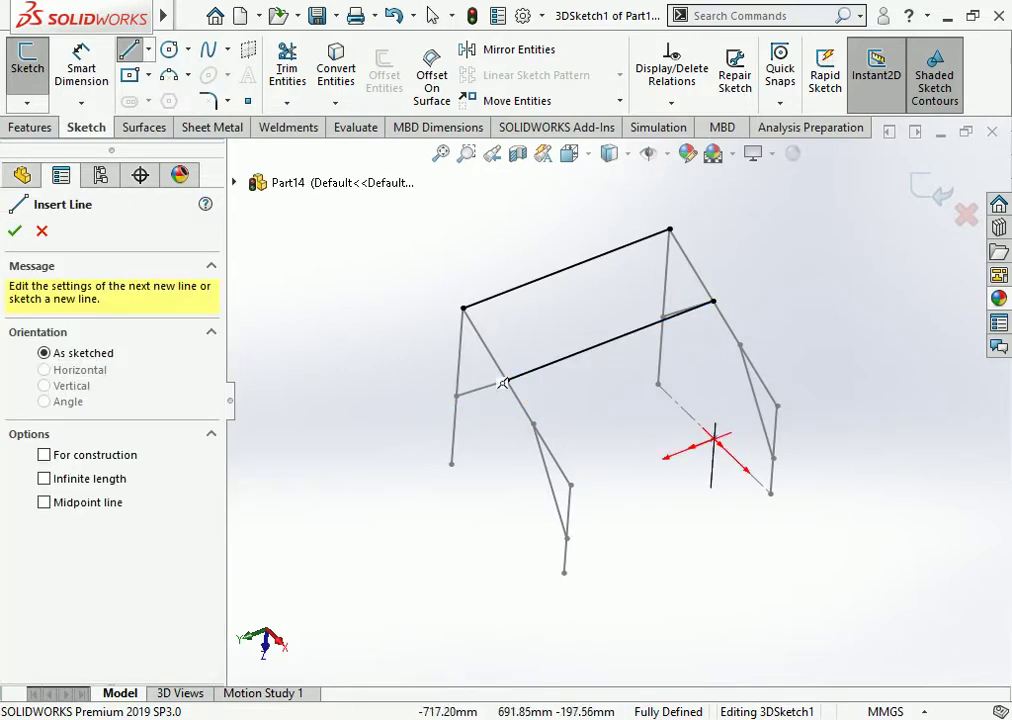
click(533, 424)
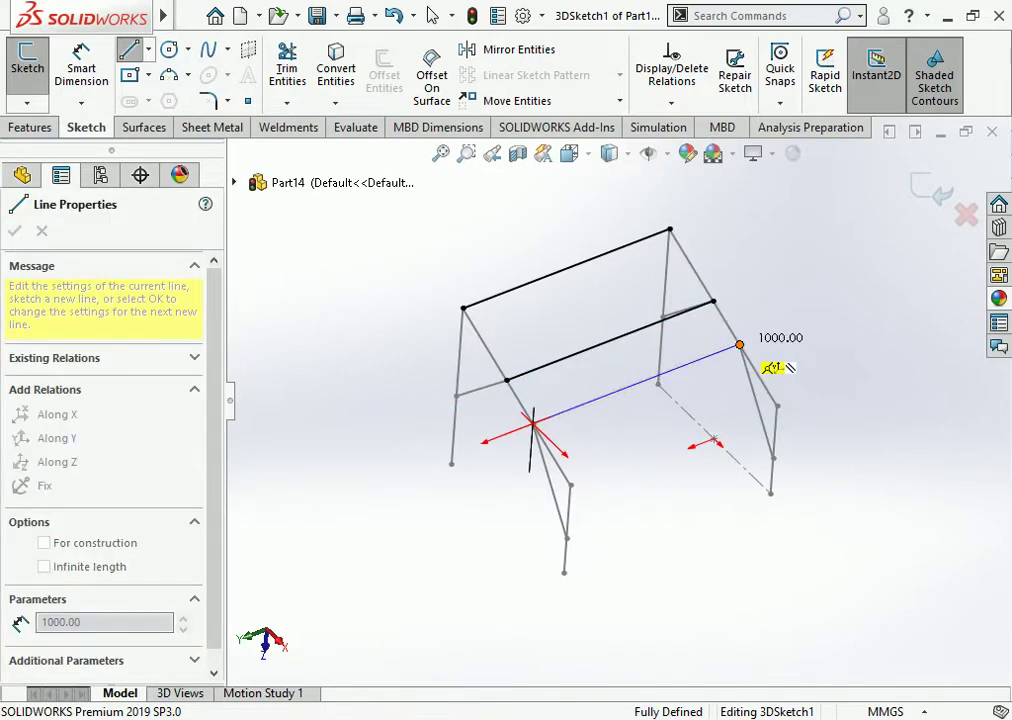
click(739, 345)
key(Escape)
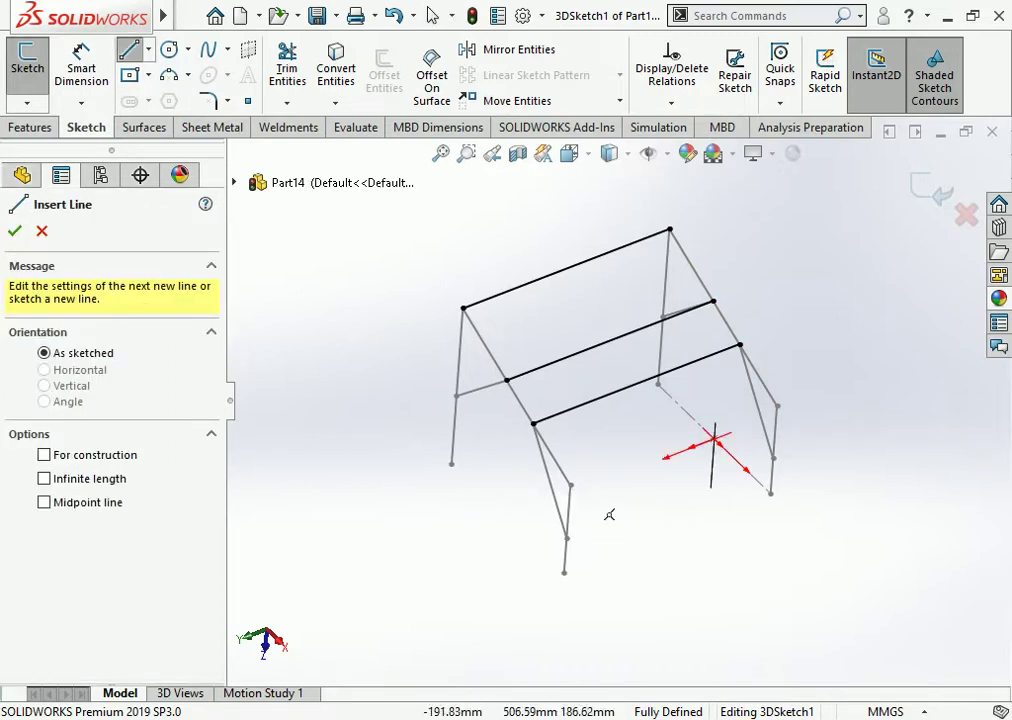
click(570, 485)
click(778, 405)
key(Escape)
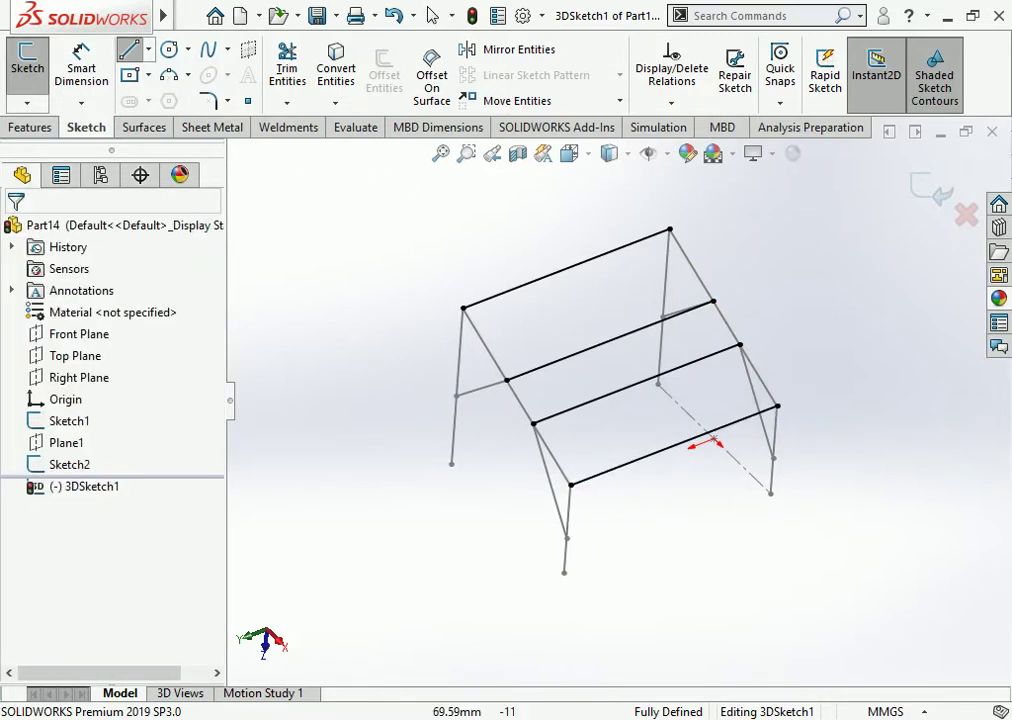
mouse_move(778, 405)
middle_down()
mouse_move(700, 450)
mouse_move(665, 438)
mouse_move(680, 423)
middle_up()
key(ctrl+b)
scroll(768, 301, down, 2)
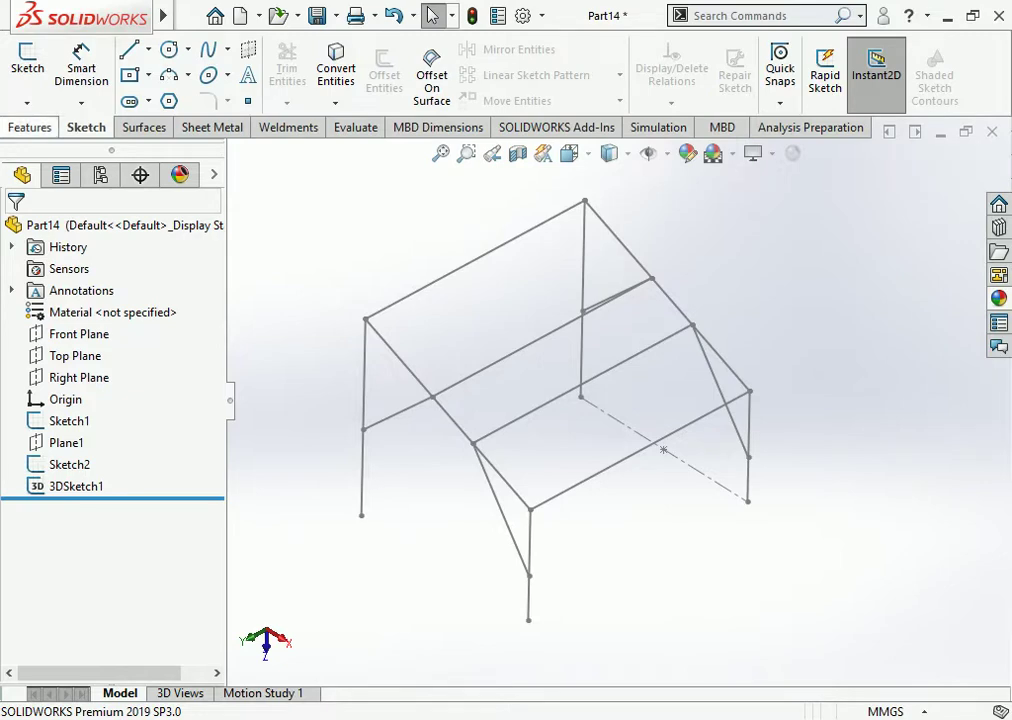
click(29, 127)
Start a Structural Member with the iso angle iron profile, size 35 x 35 x 5.
click(290, 127)
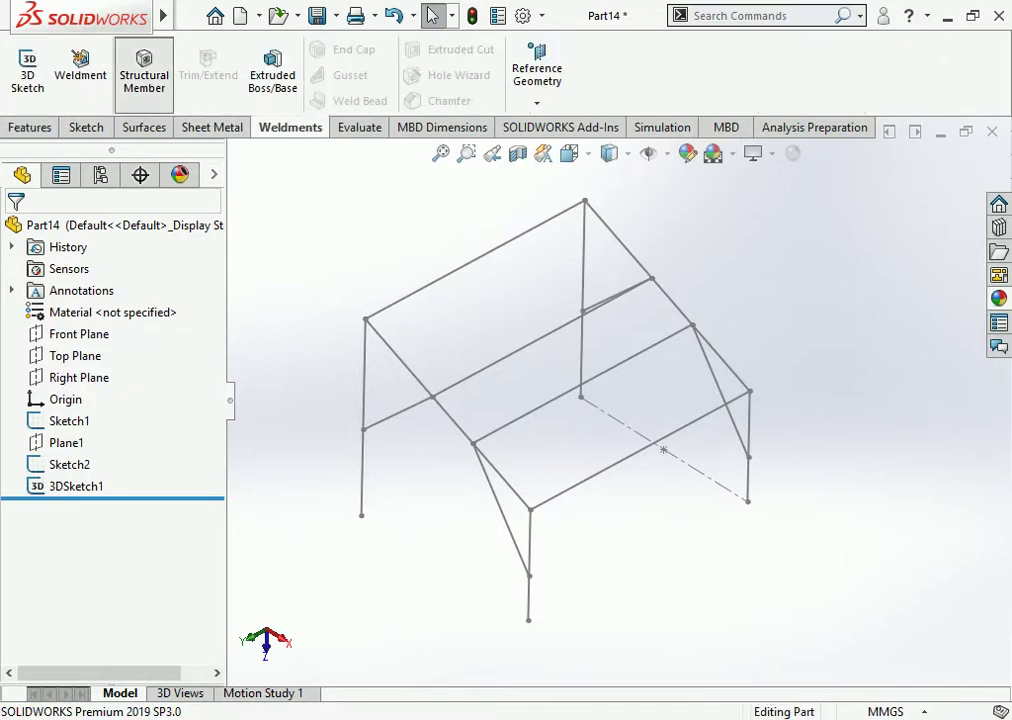
click(144, 72)
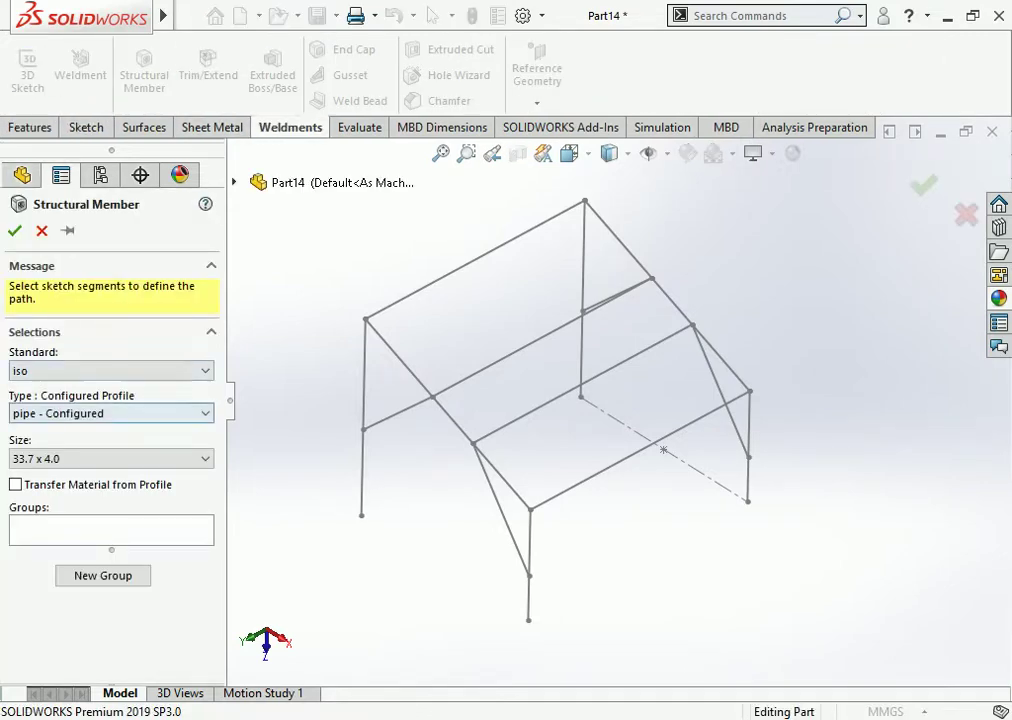
click(110, 413)
click(70, 429)
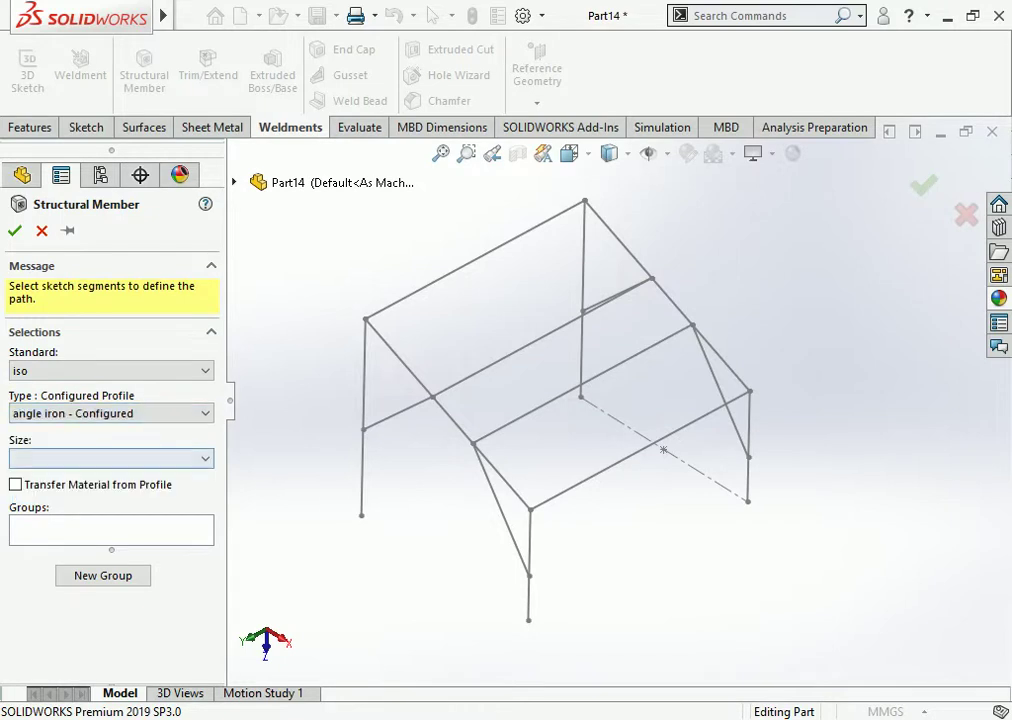
click(110, 458)
click(60, 503)
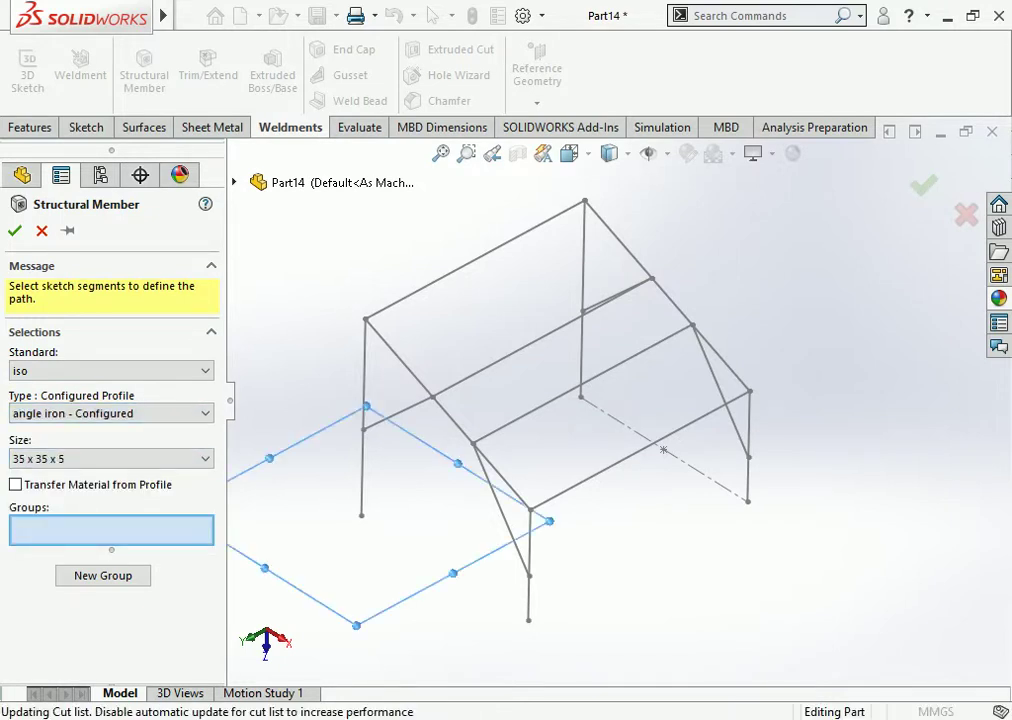
Select the vertical post lines as paths and create the angle-iron members.
click(357, 512)
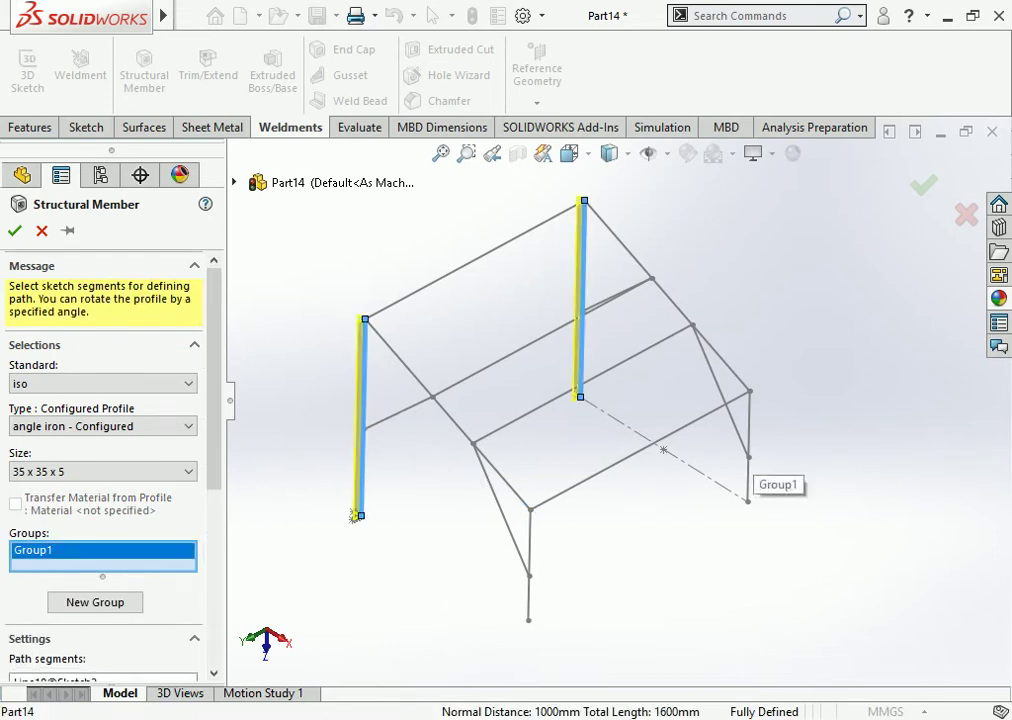
click(748, 470)
click(528, 565)
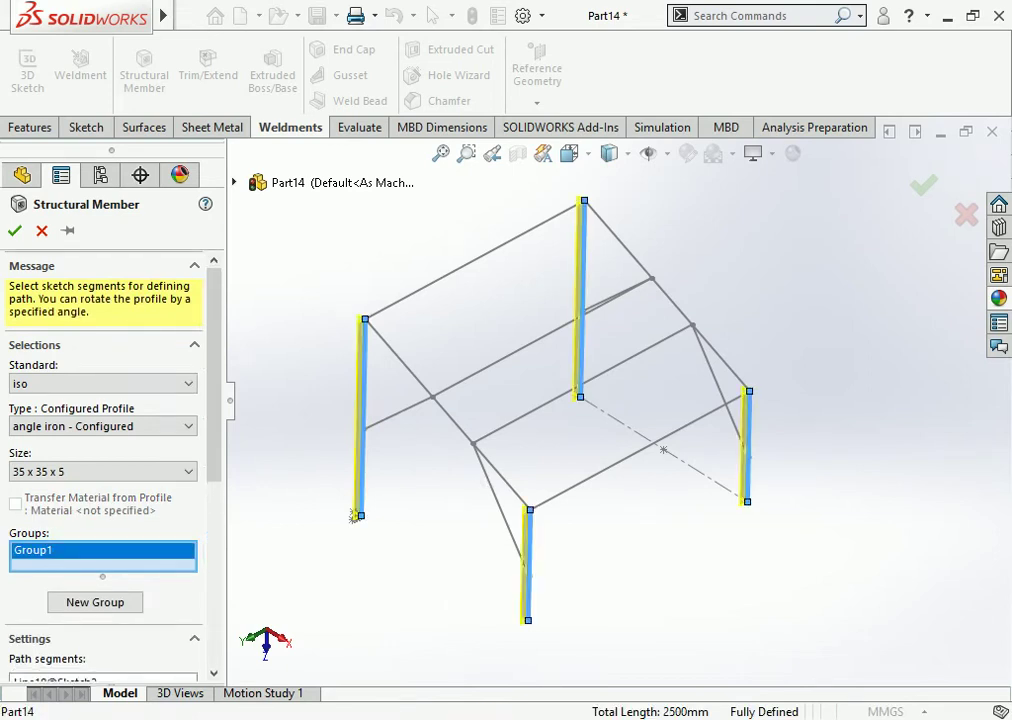
mouse_move(98, 503)
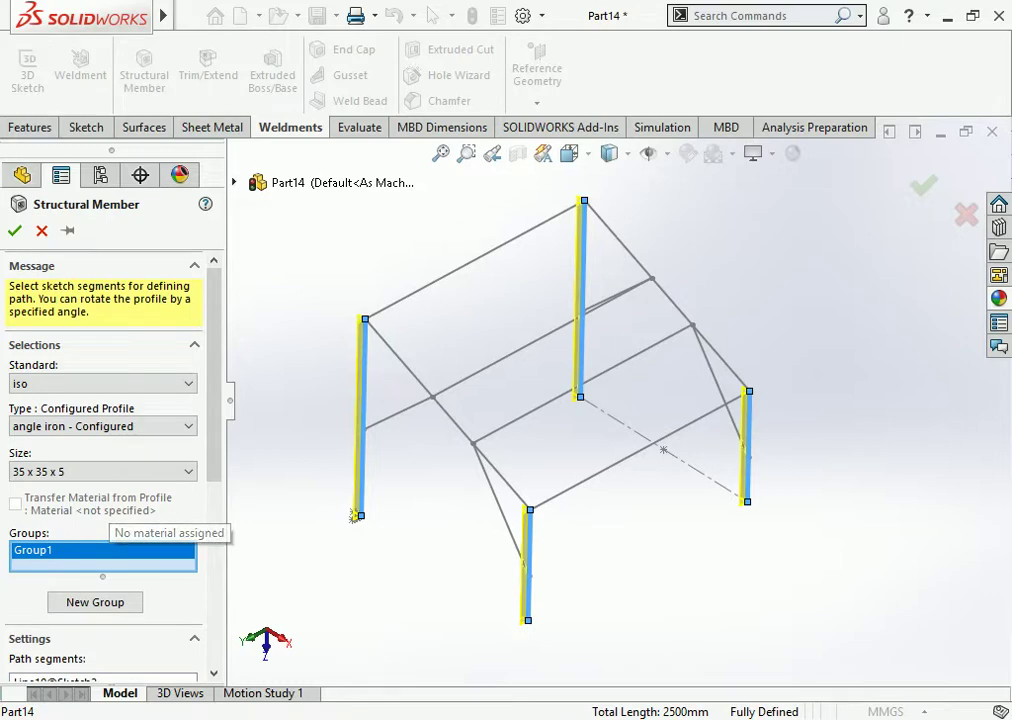
click(95, 602)
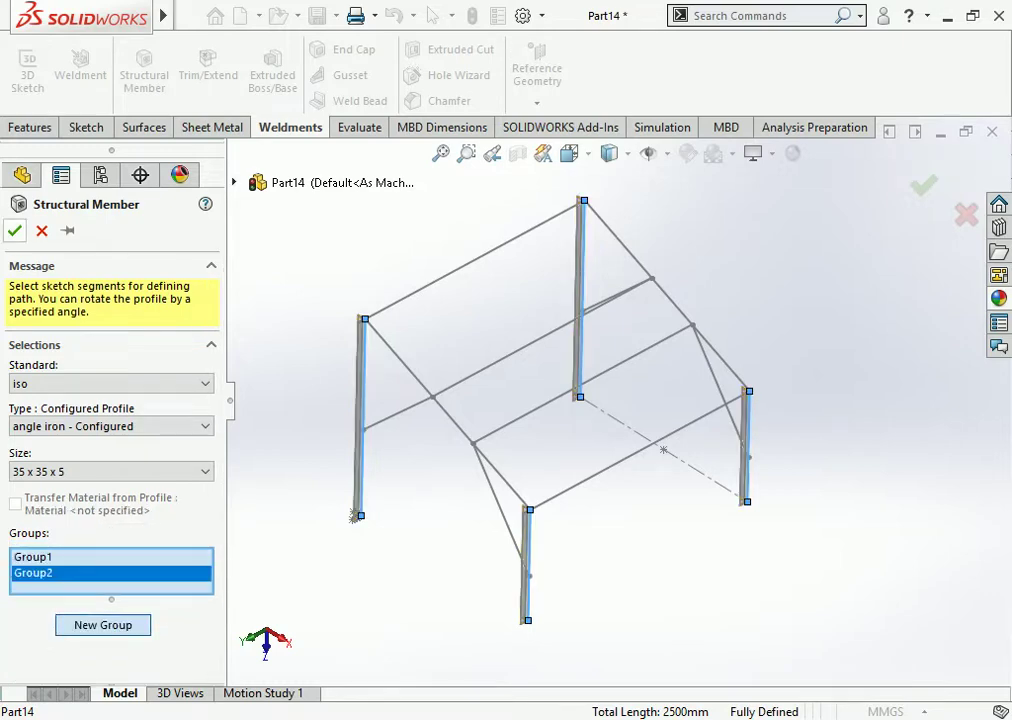
key(Return)
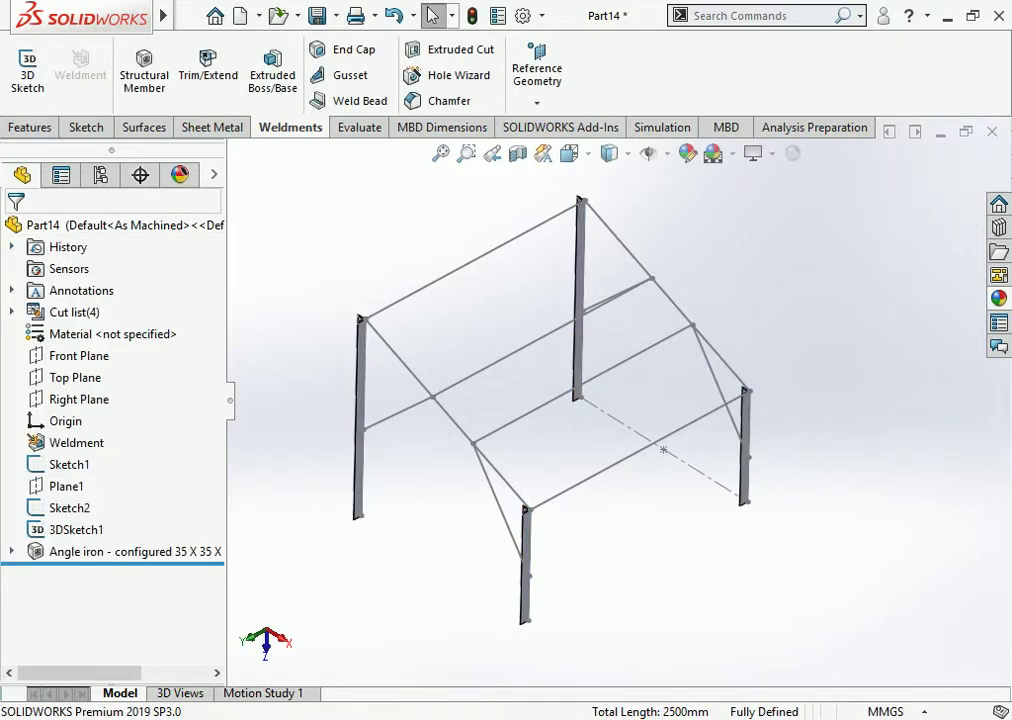
click(144, 68)
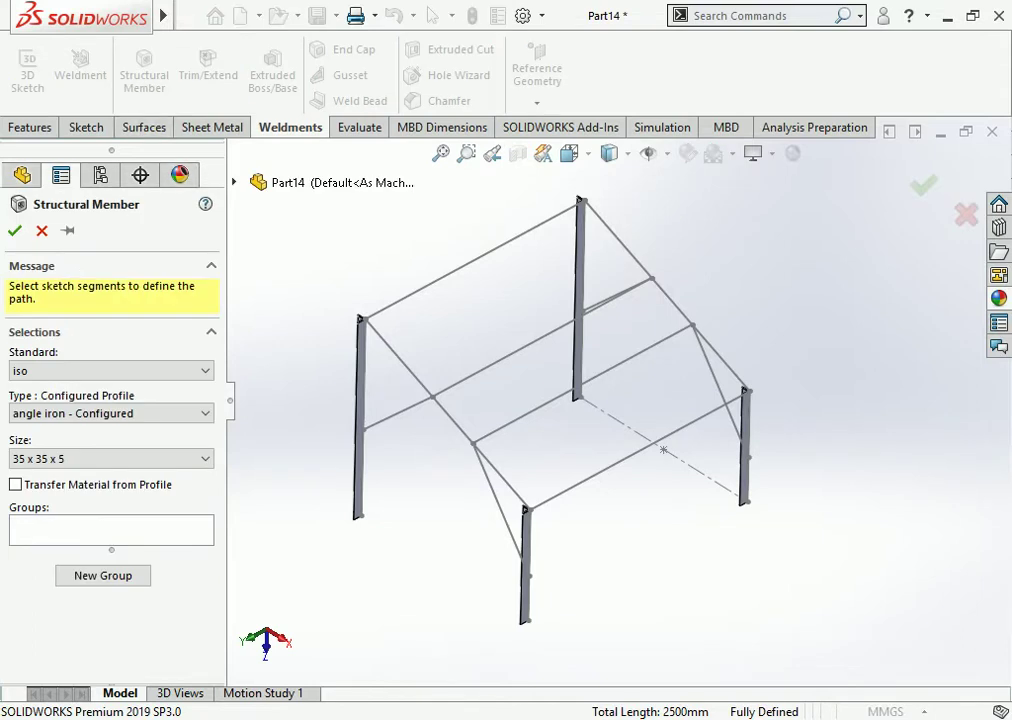
Choose the 25 x 25 x 4 angle size and add the four connecting cross rails as members.
click(110, 458)
click(60, 506)
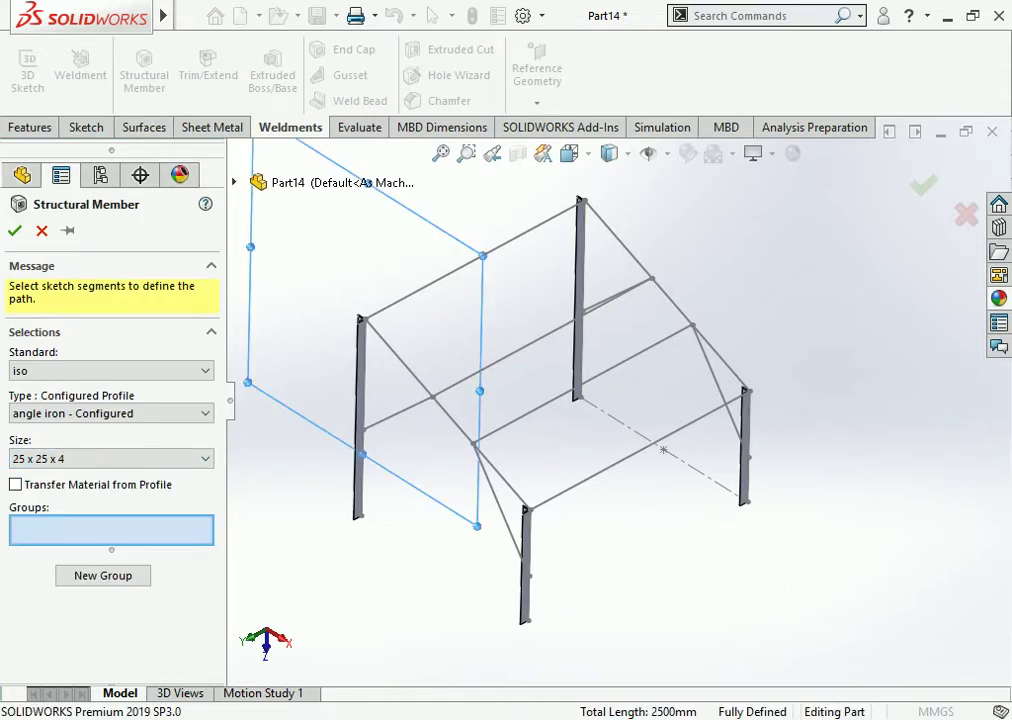
click(470, 259)
click(541, 337)
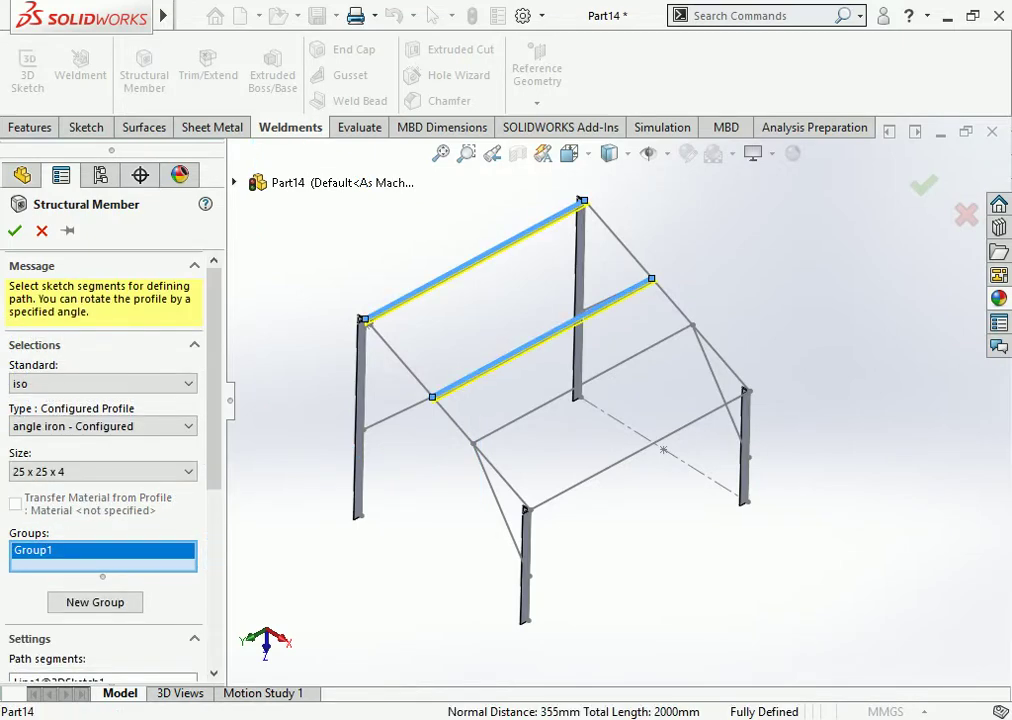
click(582, 384)
click(637, 450)
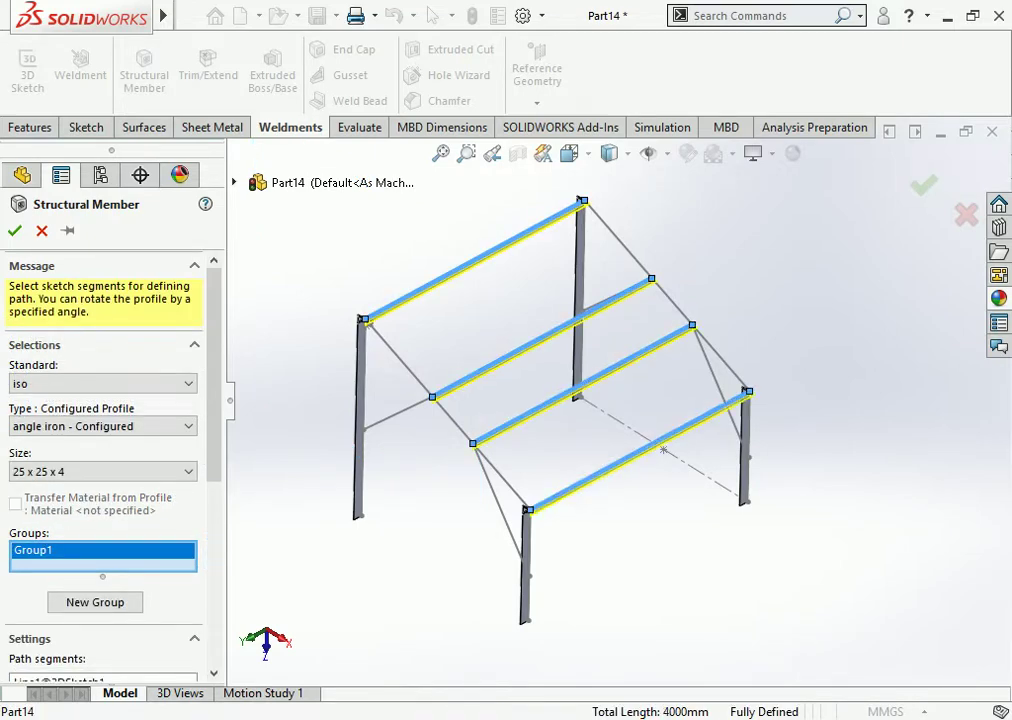
middle_drag(600, 400, 640, 385)
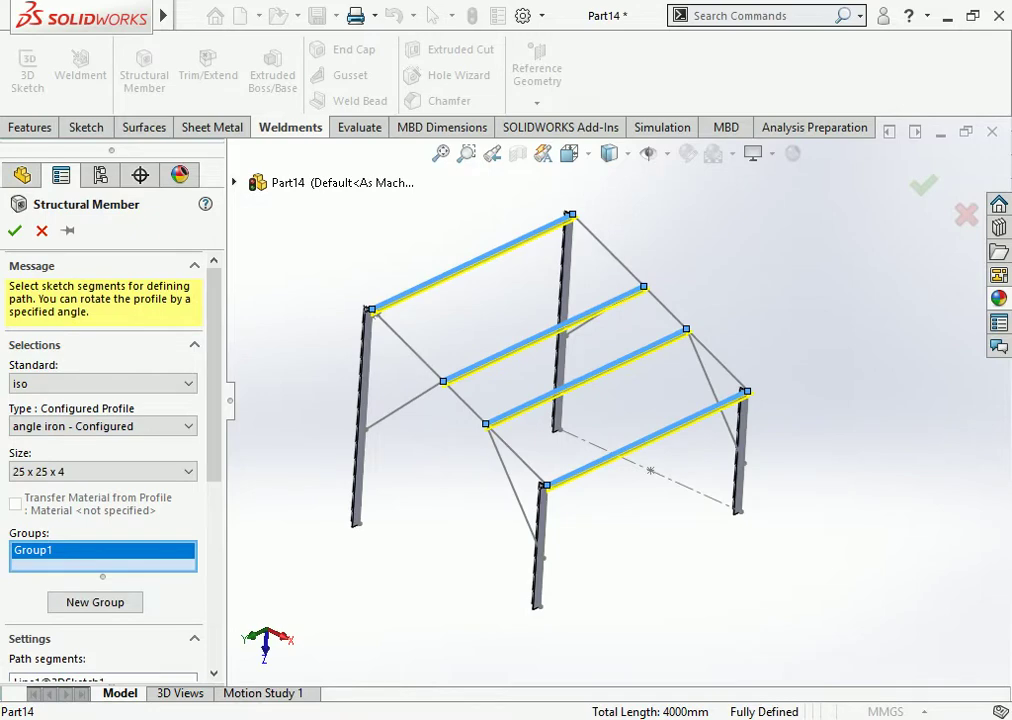
Add the left and right sloped top rails as a second group and accept the members.
click(95, 602)
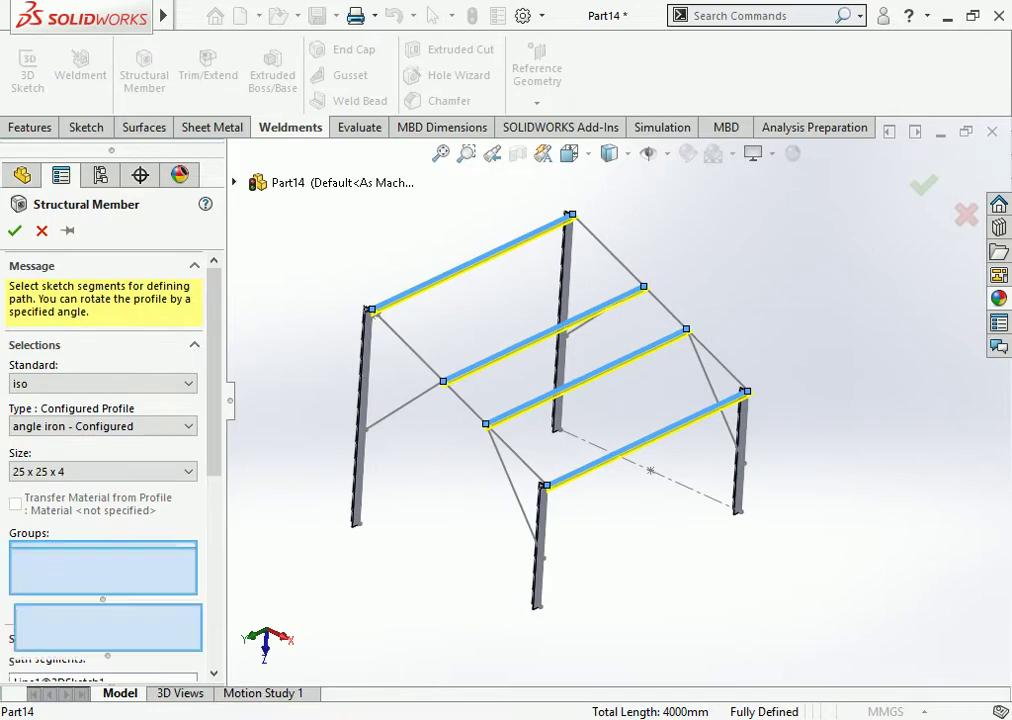
click(482, 420)
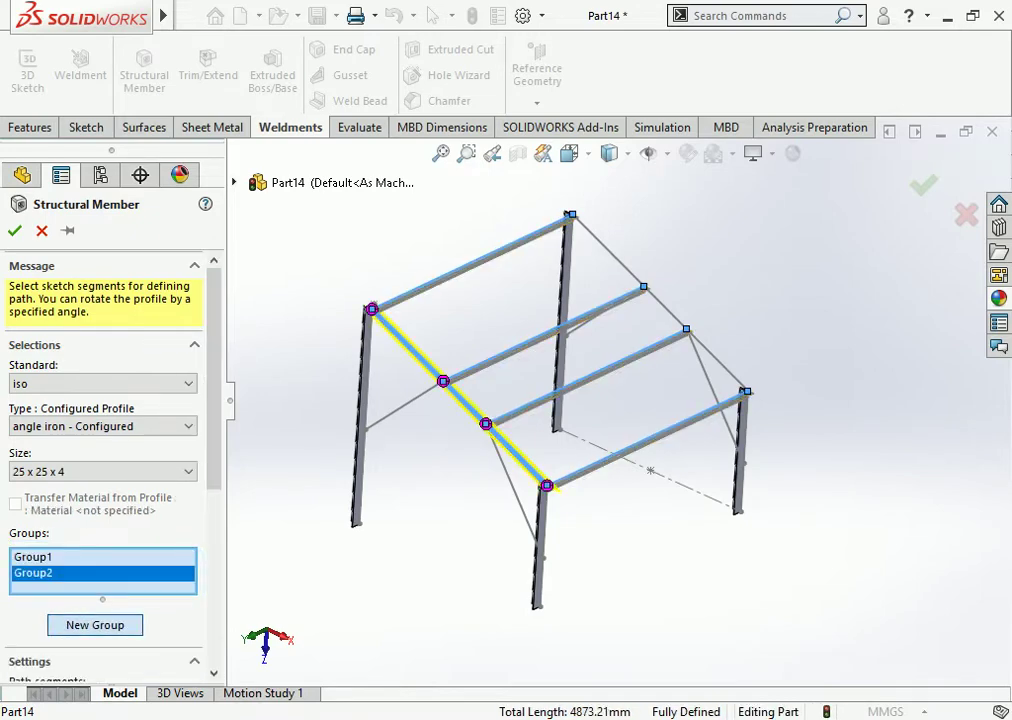
click(600, 243)
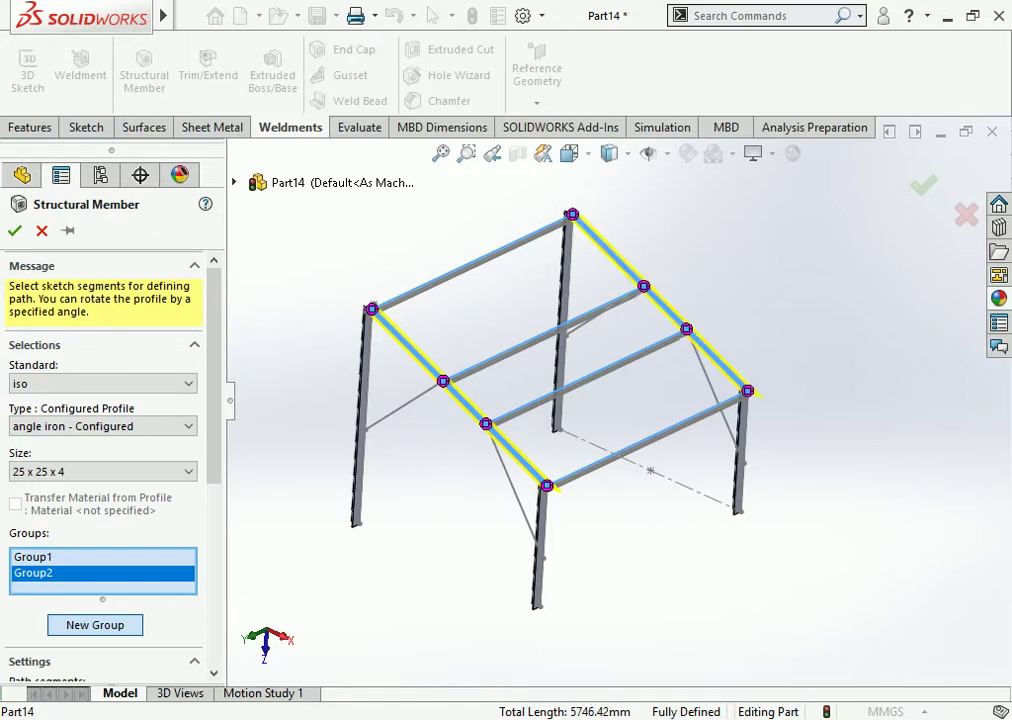
key(Return)
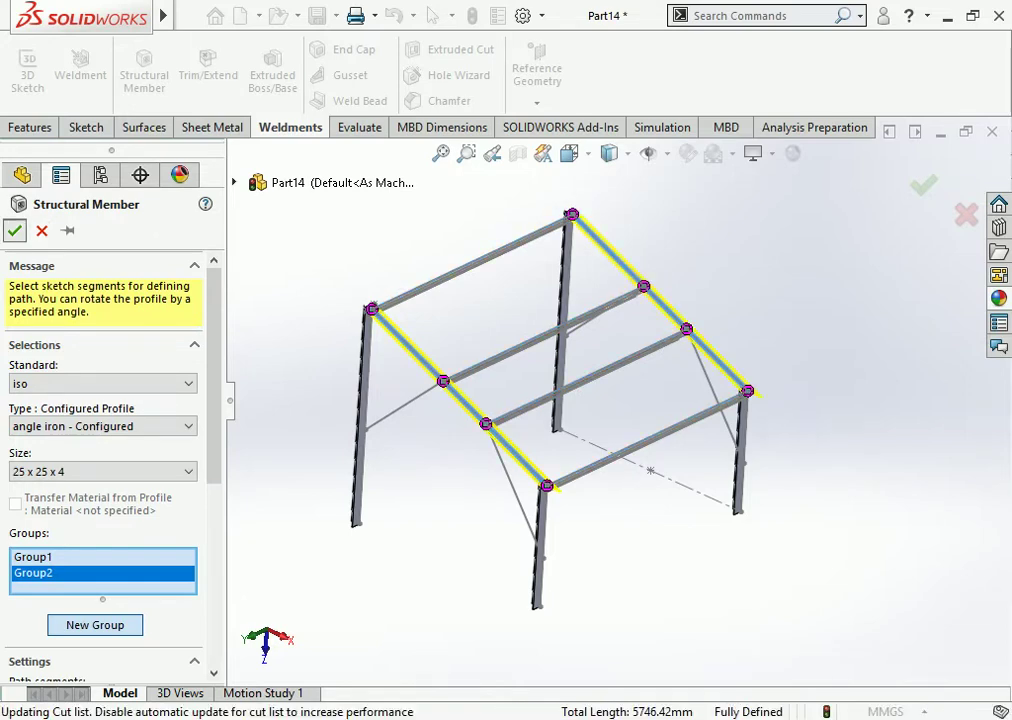
scroll(404, 401, down, 4)
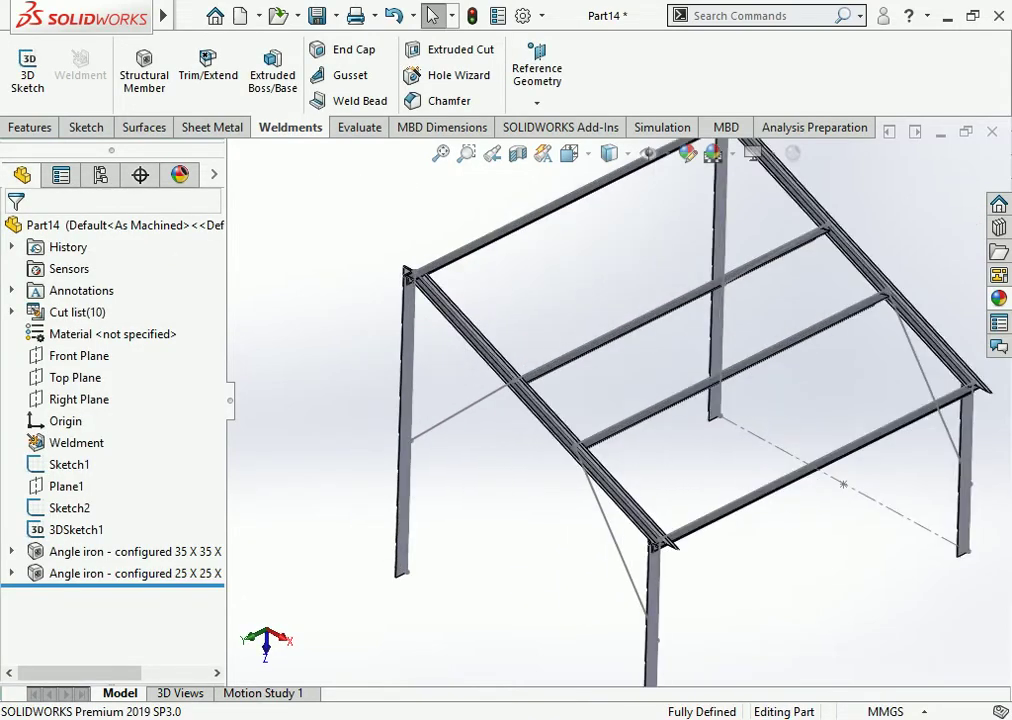
scroll(404, 401, down, 6)
Start a new 20 x 20 x 3 angle member with the left and rear upper braces as its first group.
key(f)
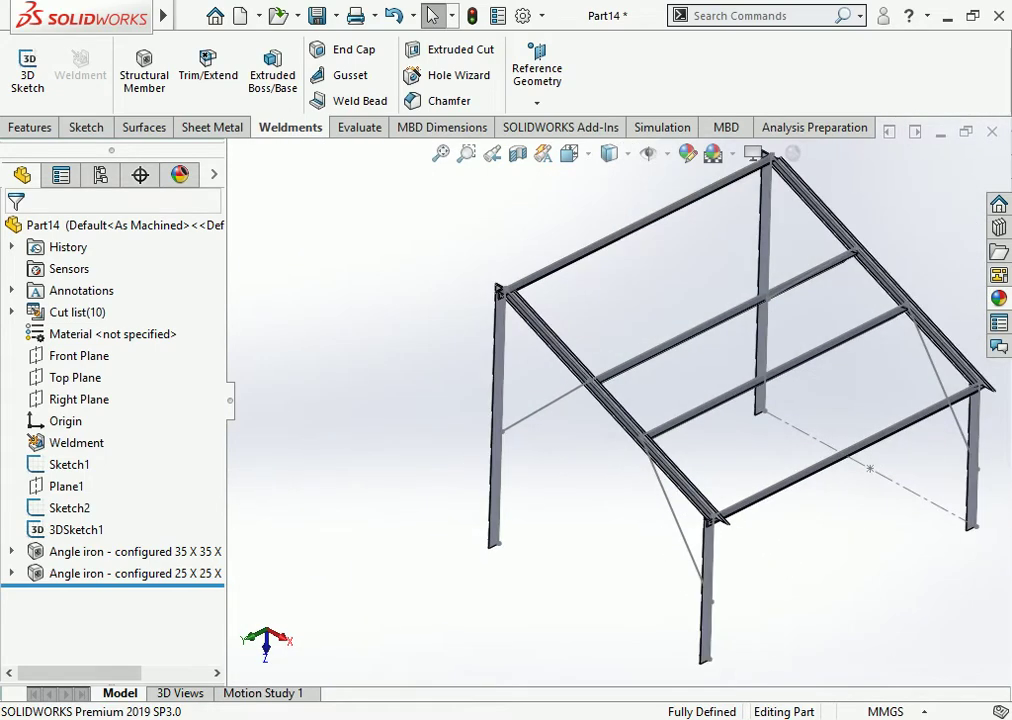
click(144, 68)
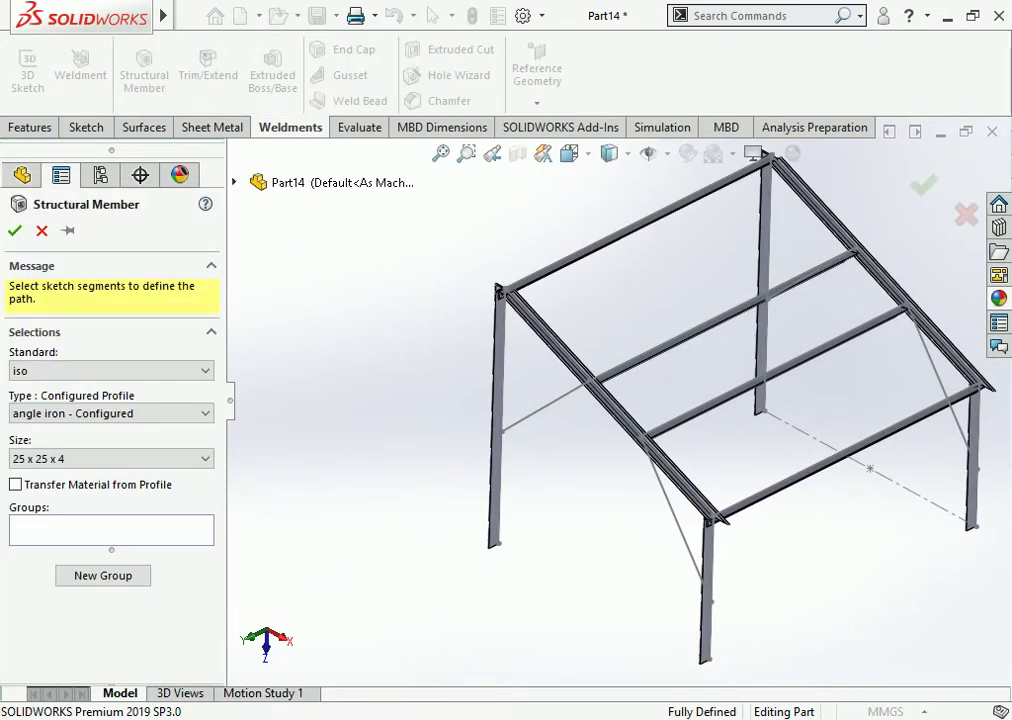
click(110, 458)
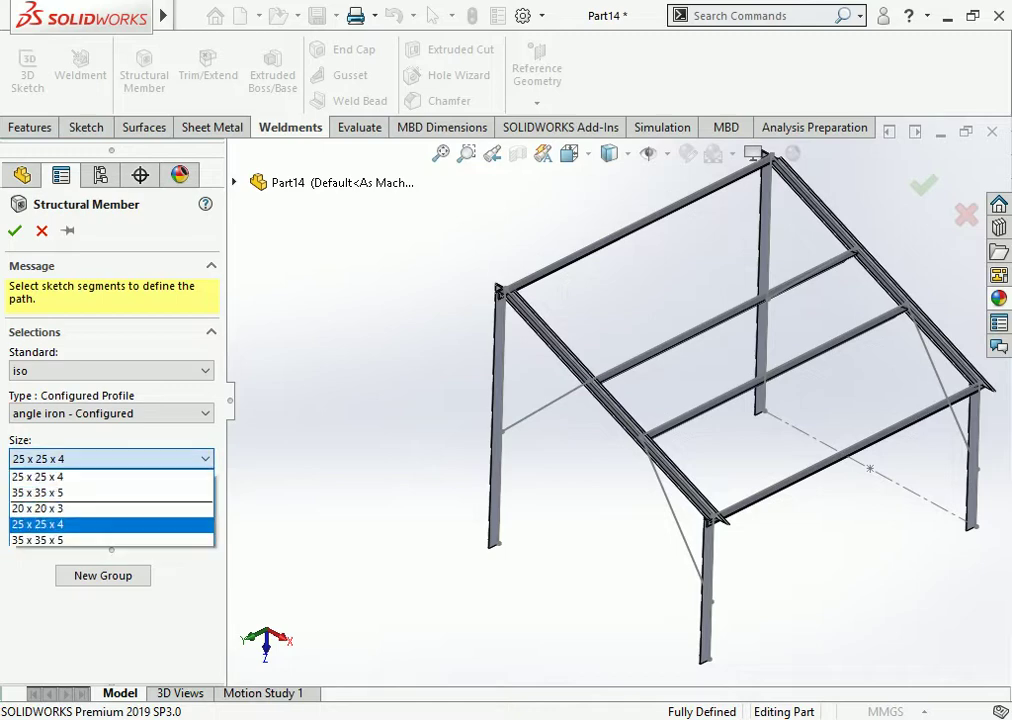
click(37, 508)
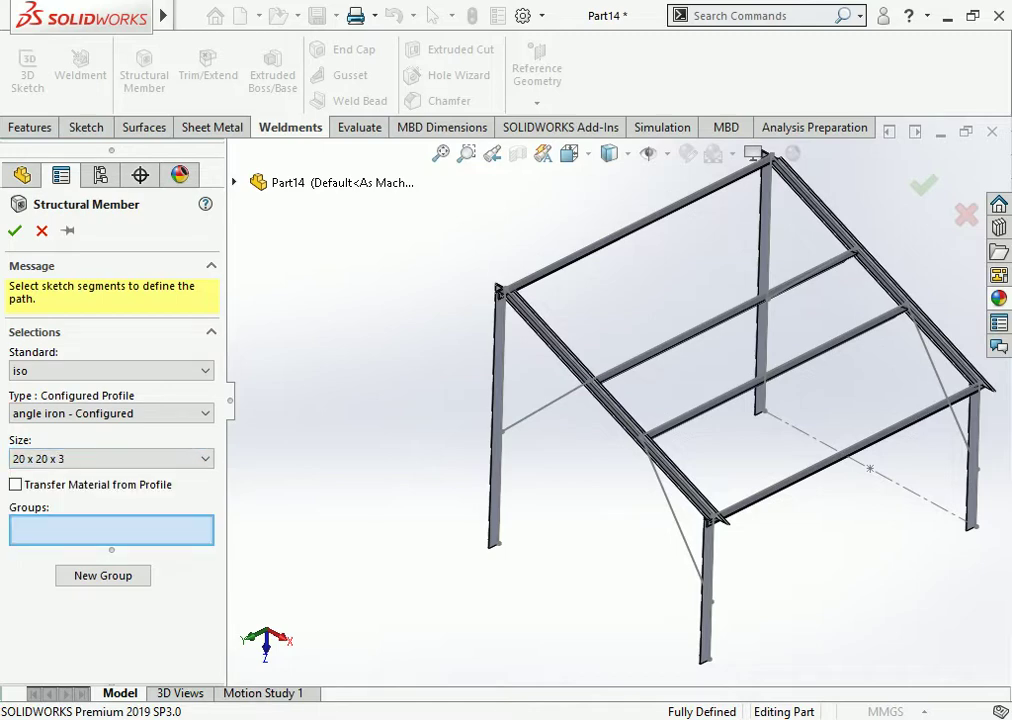
click(545, 405)
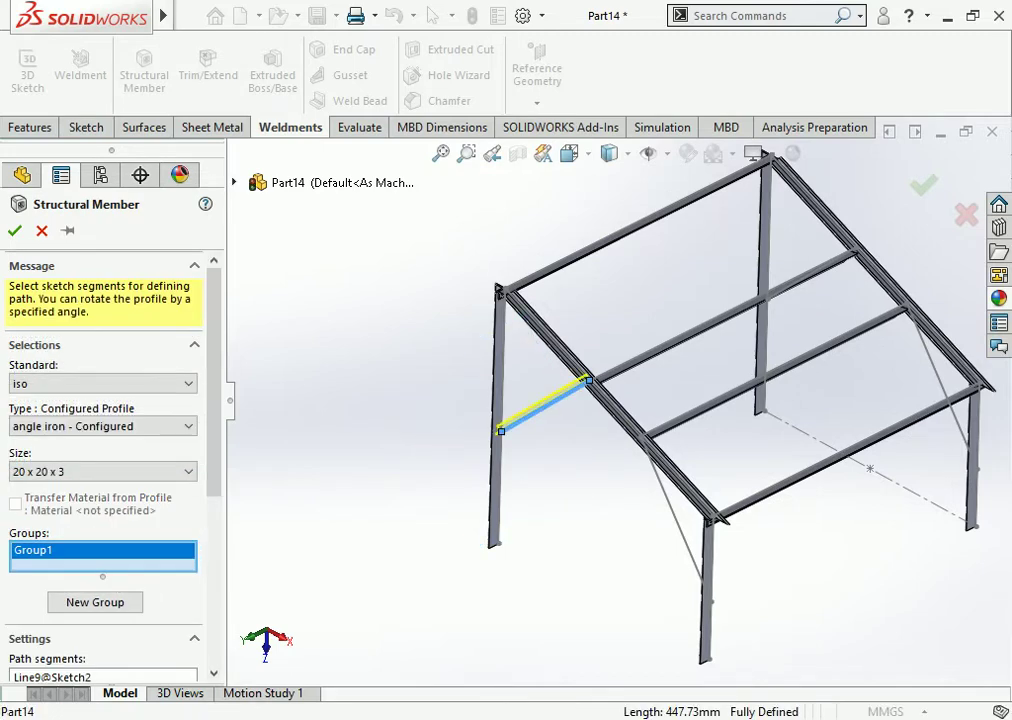
middle_drag(620, 400, 700, 380)
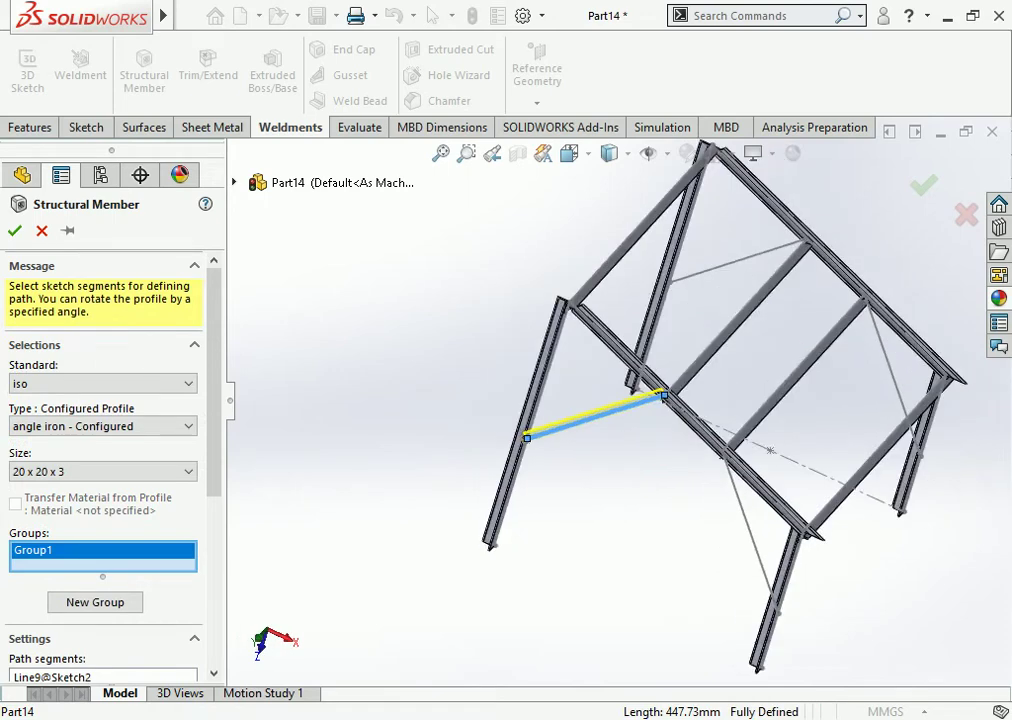
click(700, 258)
mouse_move(700, 258)
middle_down()
mouse_move(680, 270)
mouse_move(700, 280)
middle_up()
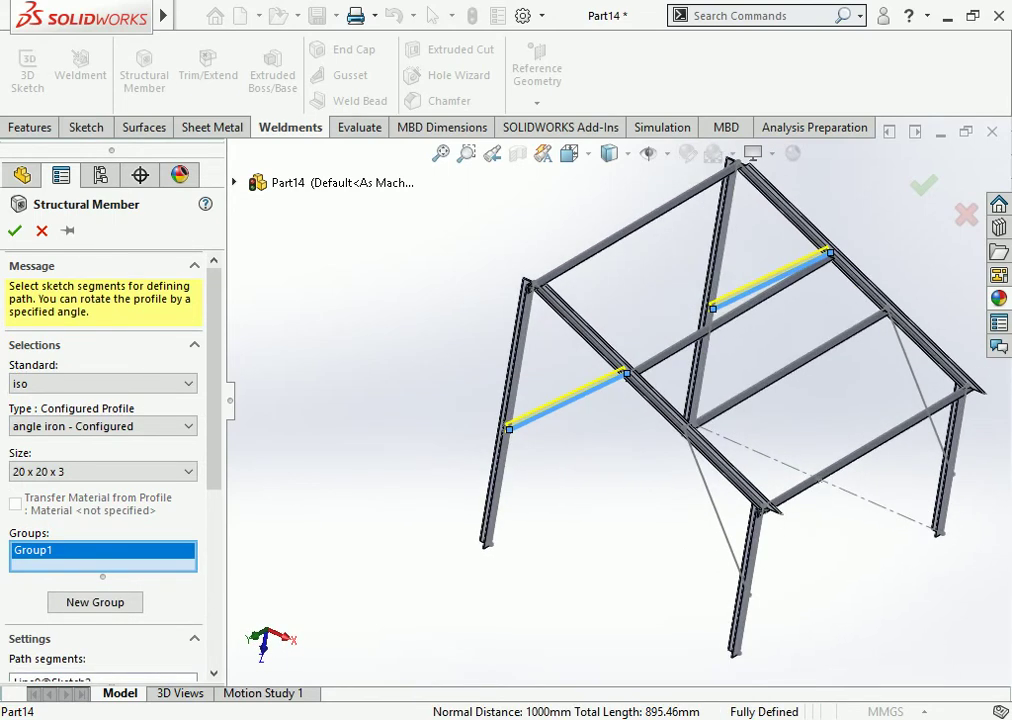
Add the lower front and right-hand diagonal braces as a second group and accept.
click(95, 602)
click(716, 511)
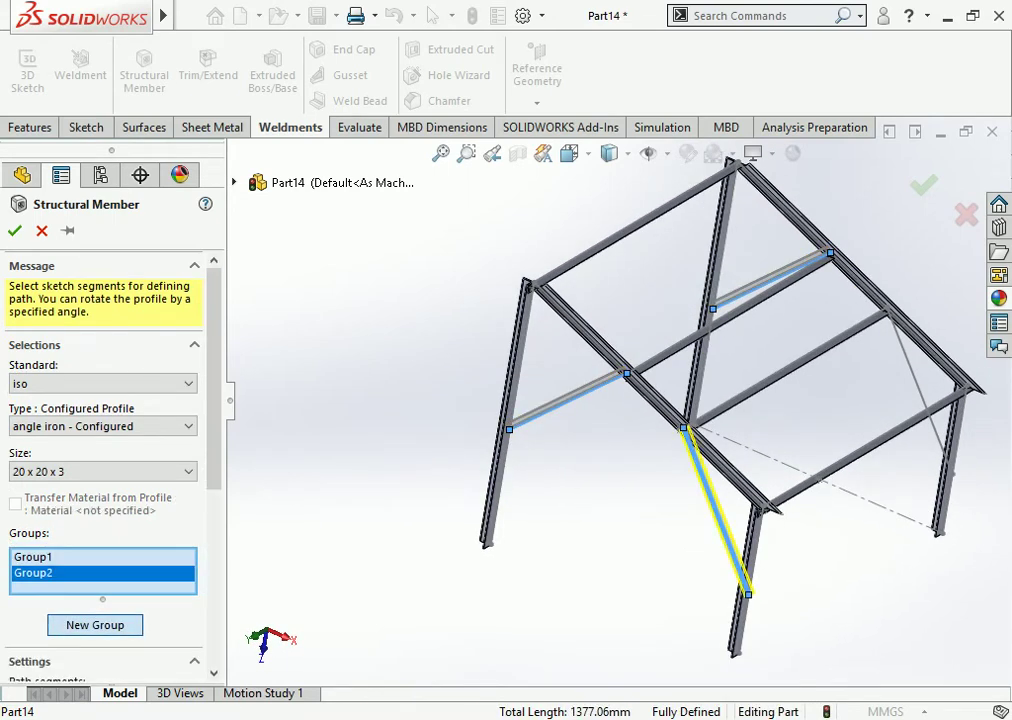
click(921, 393)
middle_drag(921, 393, 880, 400)
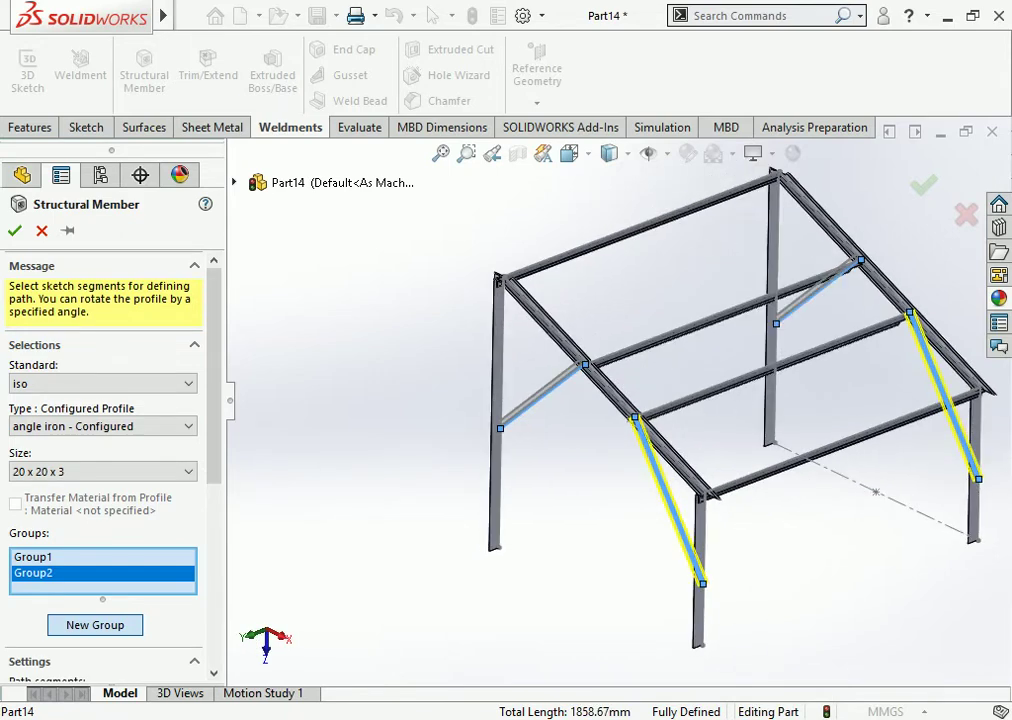
scroll(880, 400, up, 3)
click(14, 230)
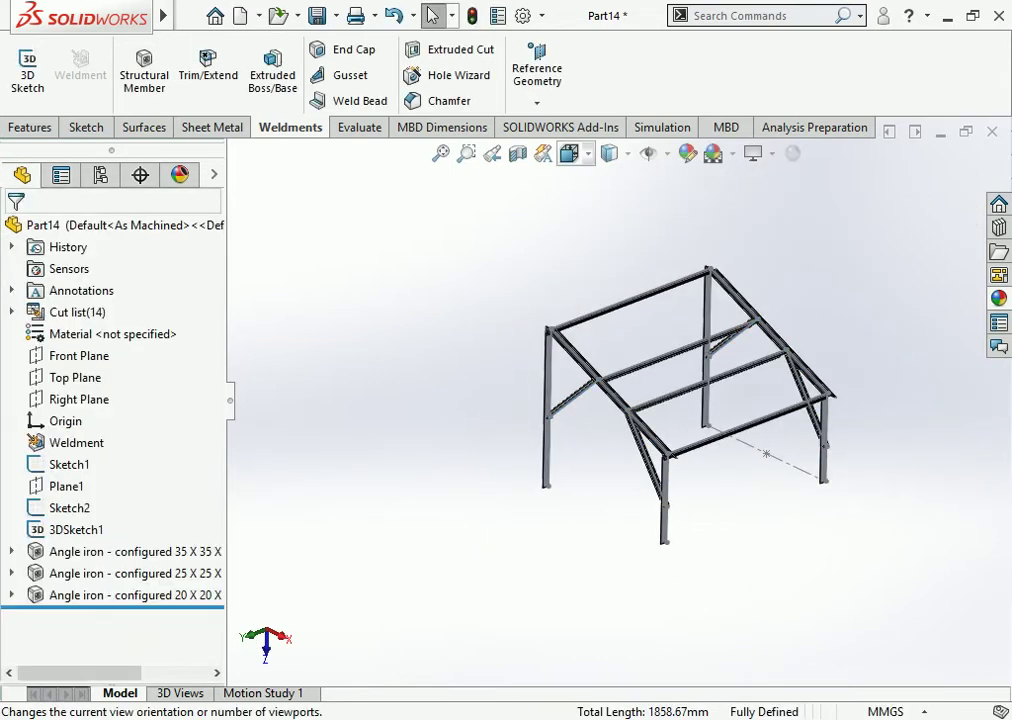
Show the frame in Isometric view, zoomed and slightly rotated, and select the middle 3D sketch line.
click(569, 152)
click(682, 208)
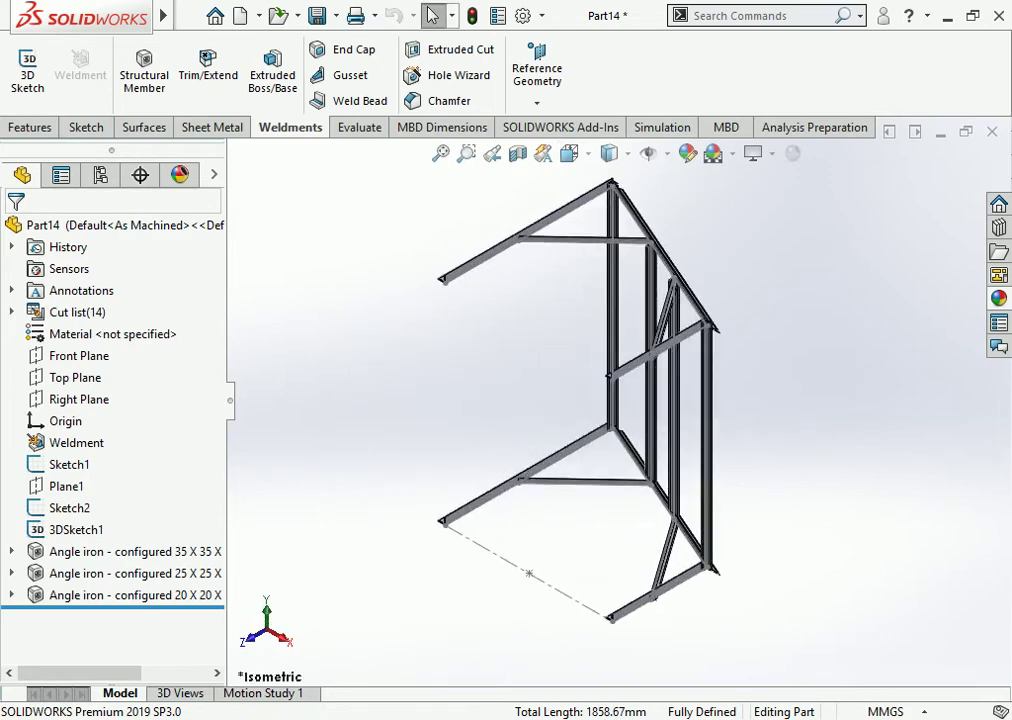
scroll(615, 400, up, 3)
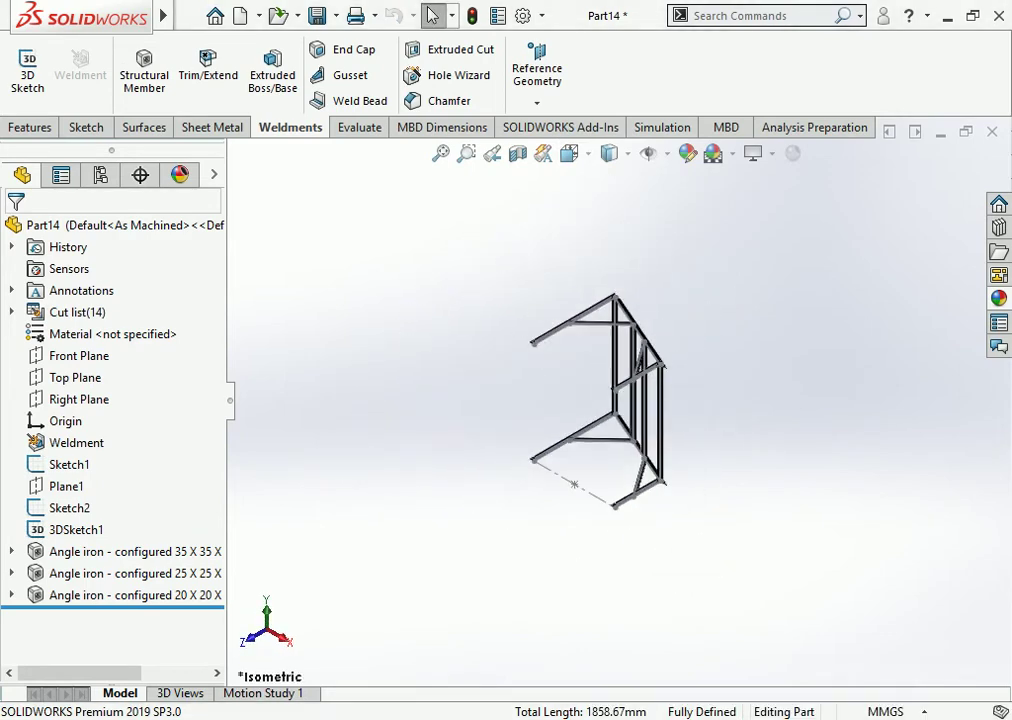
scroll(615, 400, up, 2)
scroll(510, 380, down, 2)
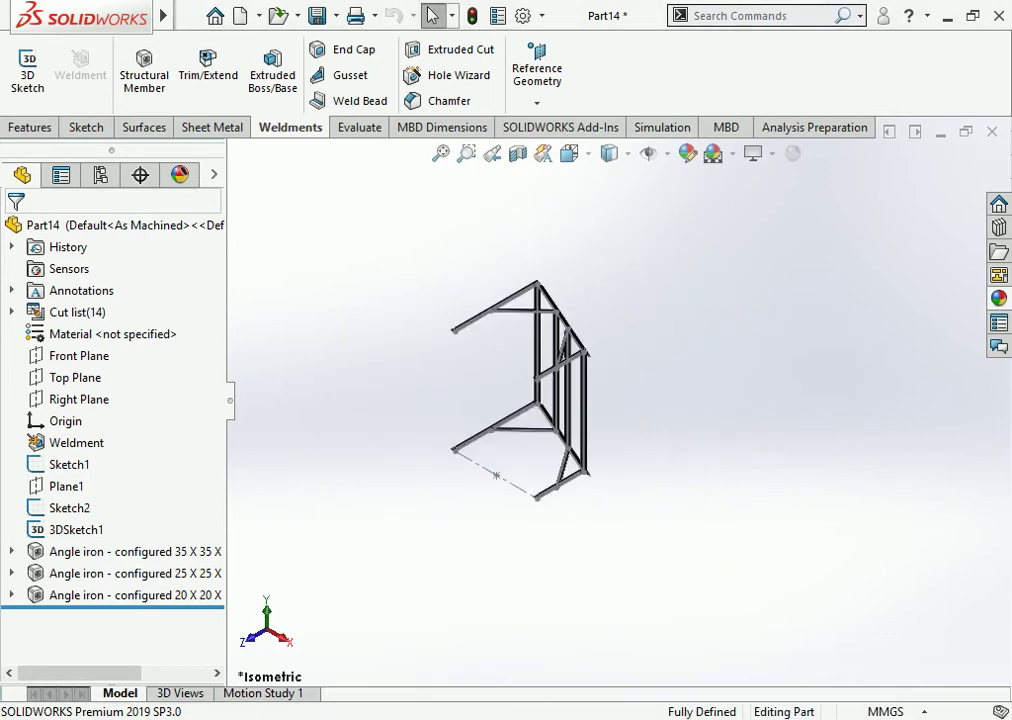
mouse_move(510, 380)
middle_down()
mouse_move(530, 400)
mouse_move(570, 370)
mouse_move(560, 390)
mouse_move(535, 385)
middle_up()
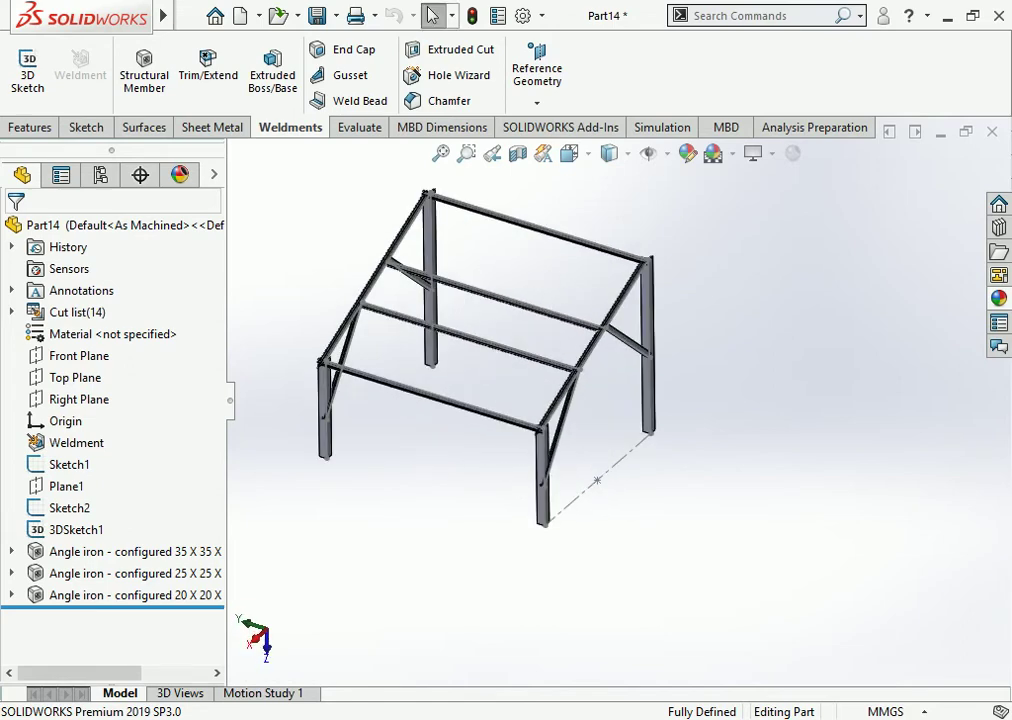
scroll(480, 274, down, 1)
scroll(480, 274, down, 3)
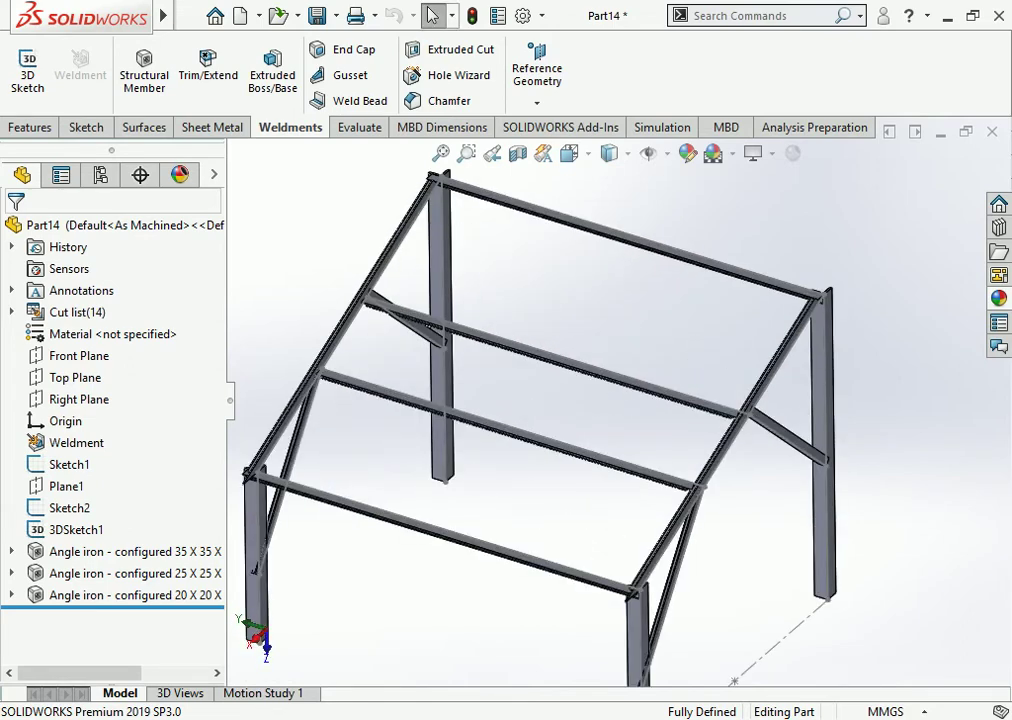
click(680, 476)
scroll(619, 398, up, 3)
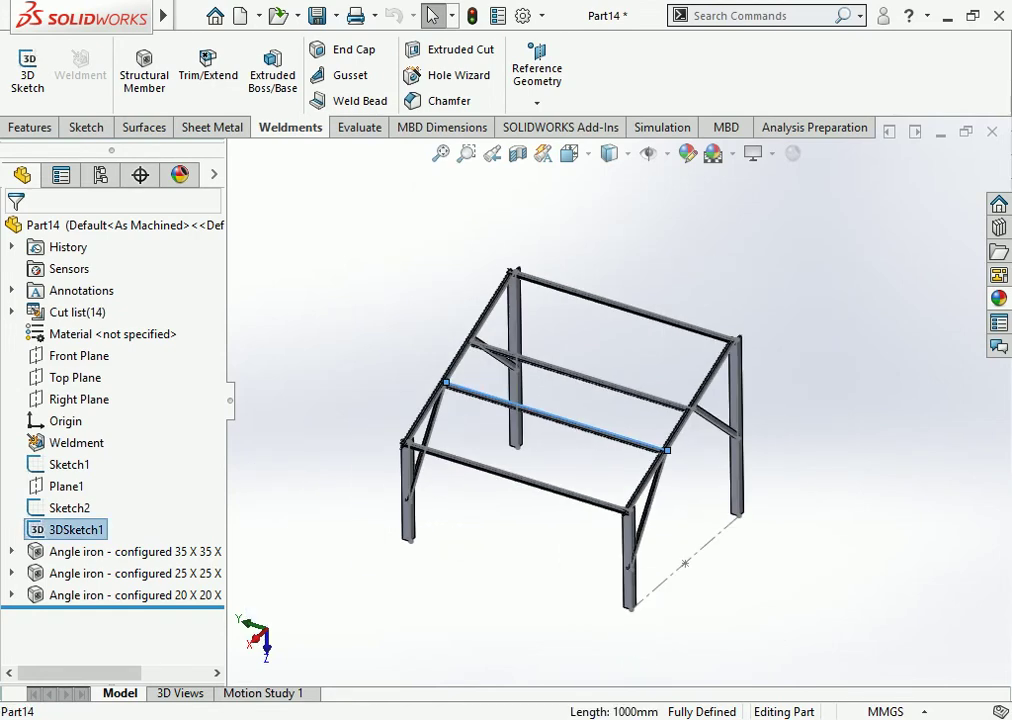
Hide 3DSketch1, Sketch1 and Sketch2, leaving only the angle-iron members on screen.
right_click(644, 370)
click(691, 413)
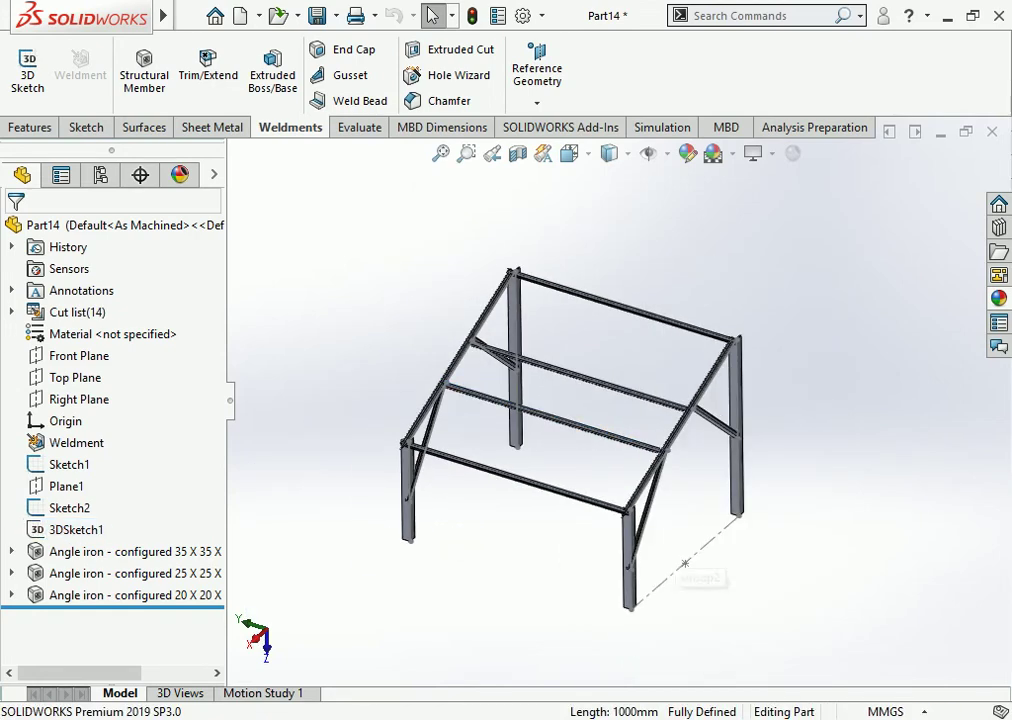
click(684, 563)
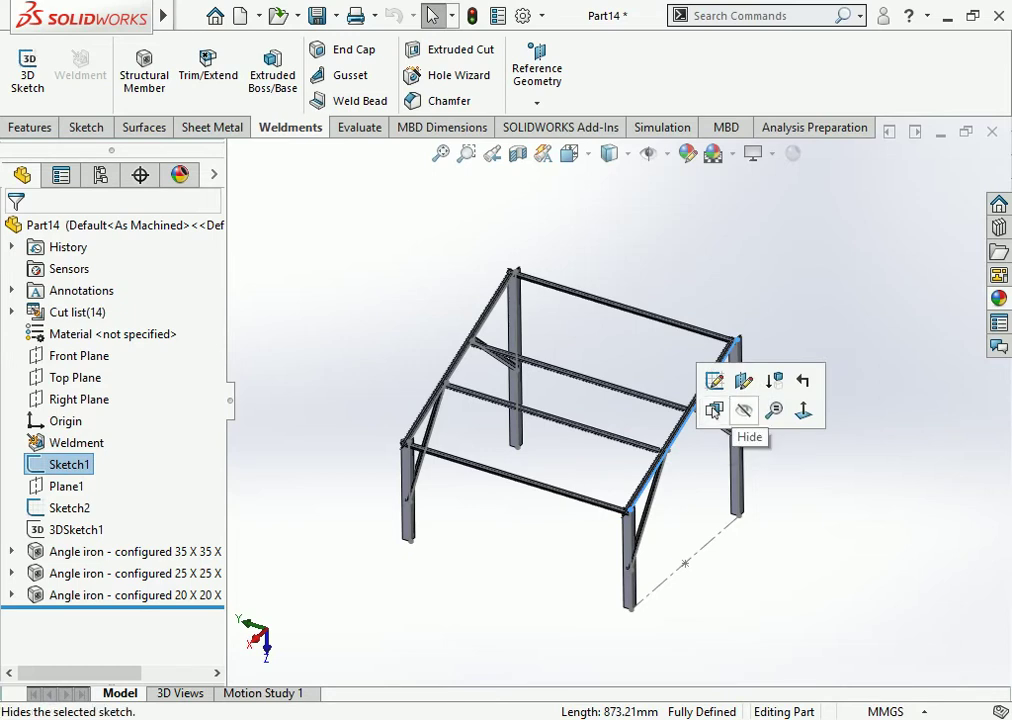
click(741, 412)
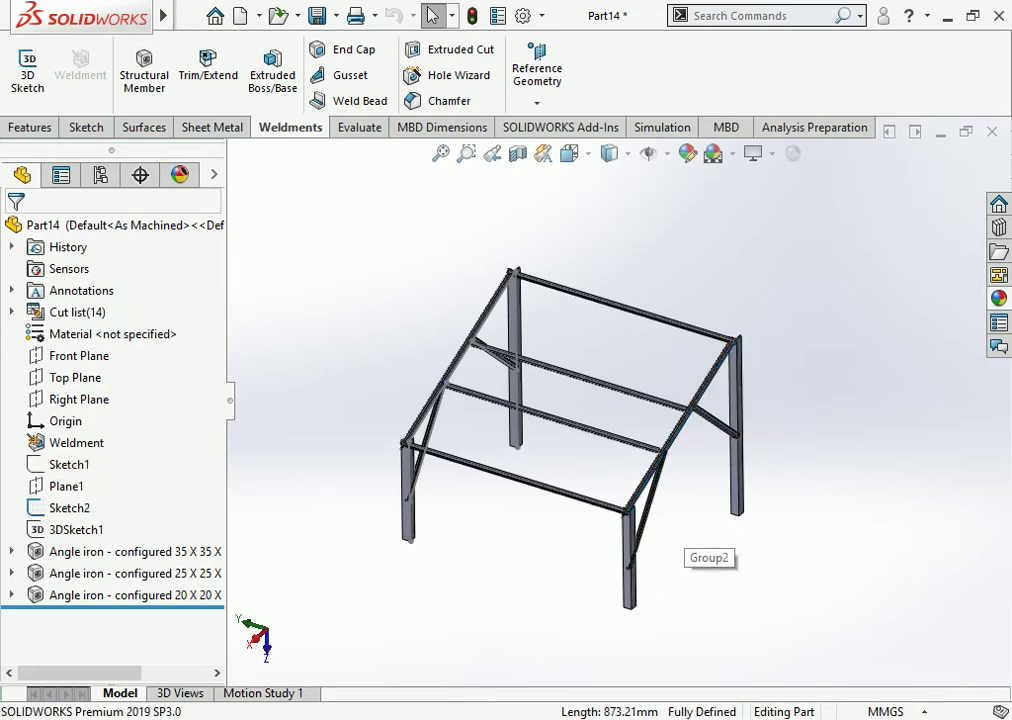
click(69, 508)
click(553, 294)
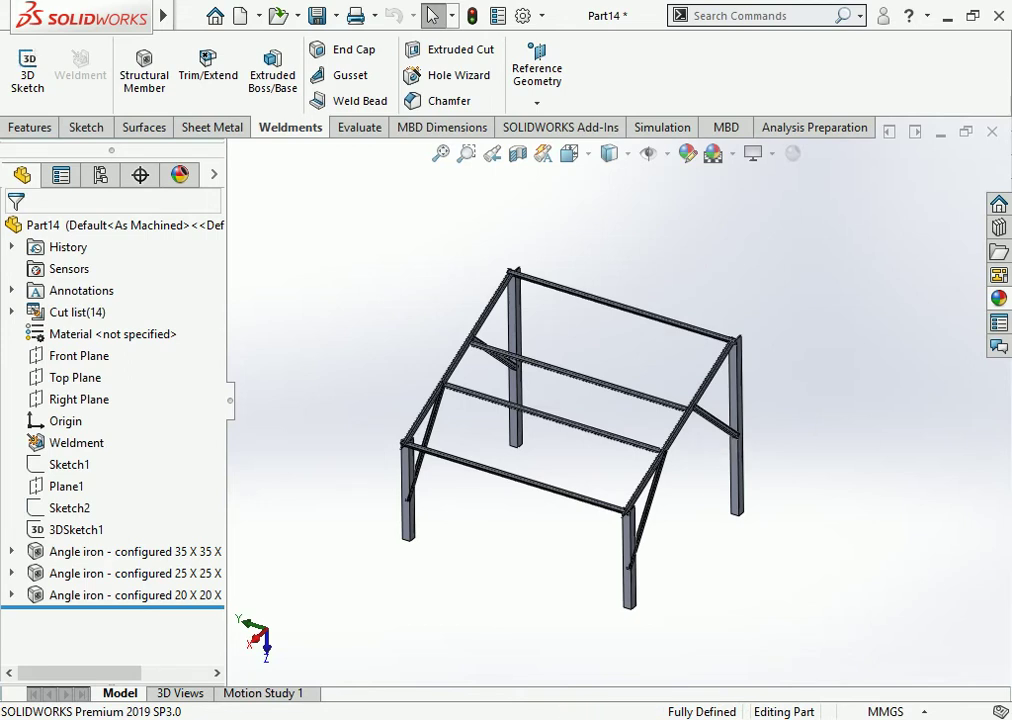
click(687, 153)
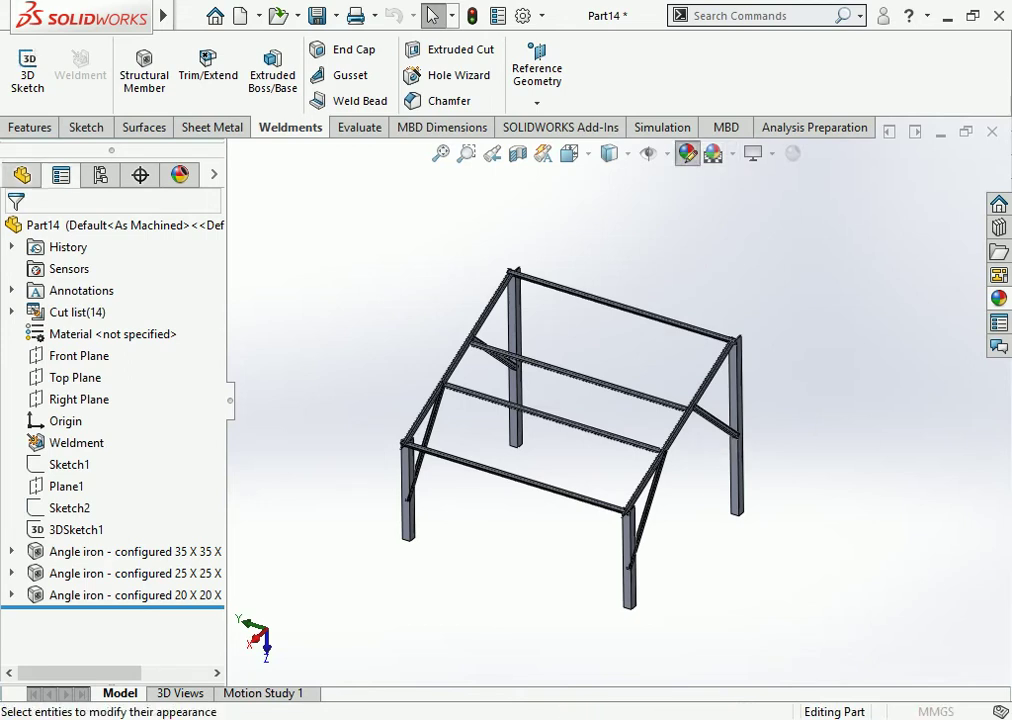
Apply the yellow-green colour RGB 186/255/23 to all angle-iron members of the frame.
scroll(138, 438, down, 5)
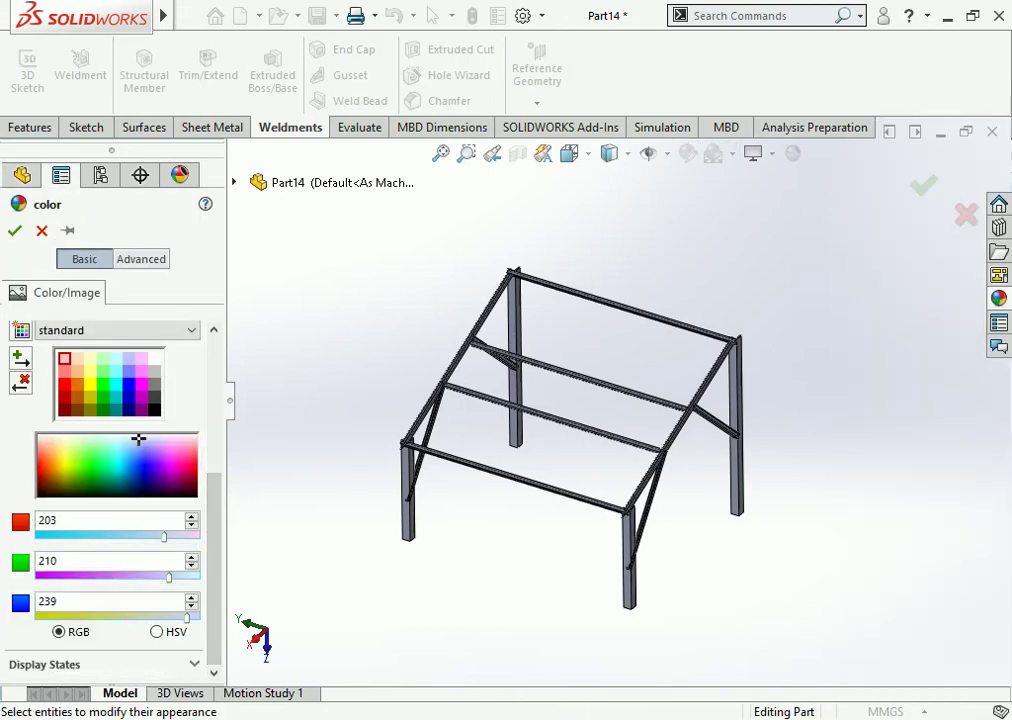
click(72, 463)
key(Return)
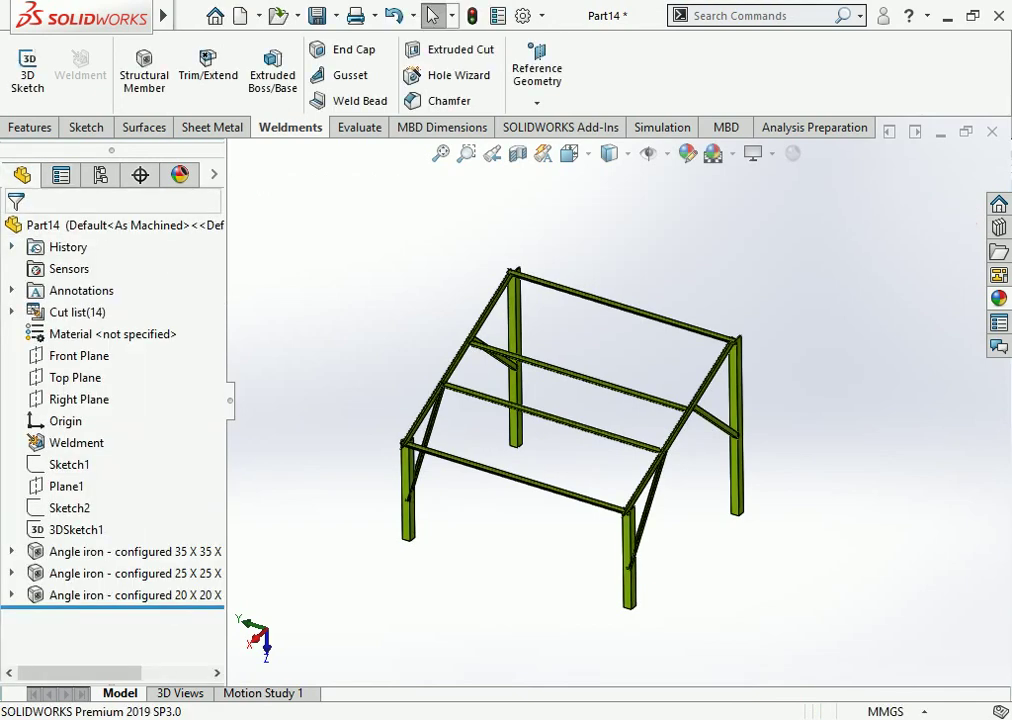
scroll(580, 465, down, 2)
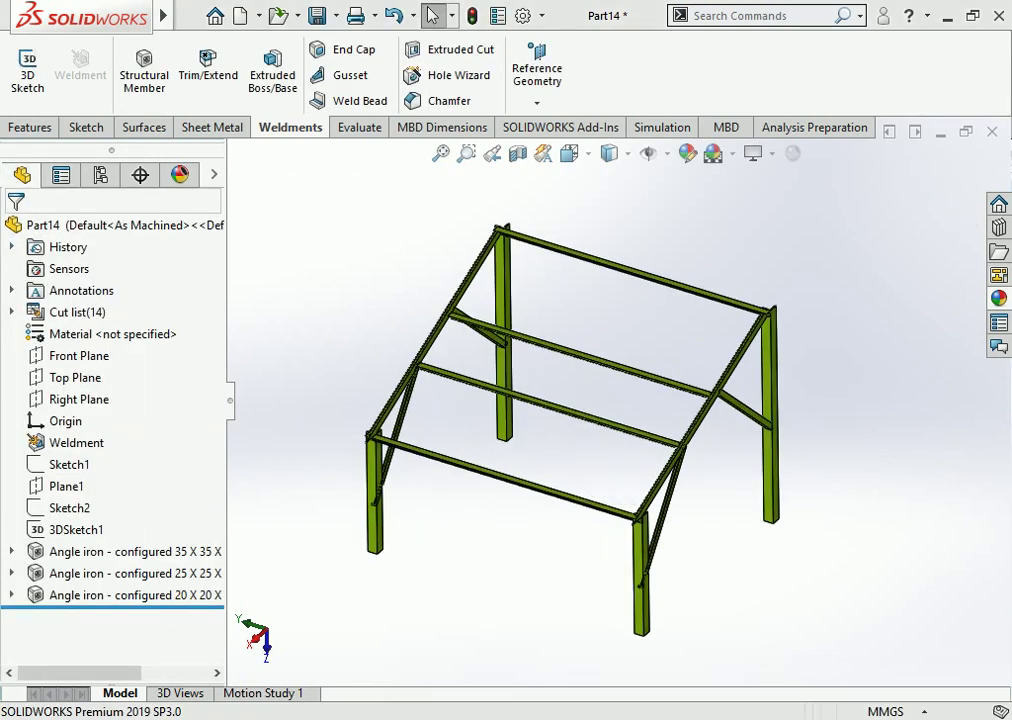